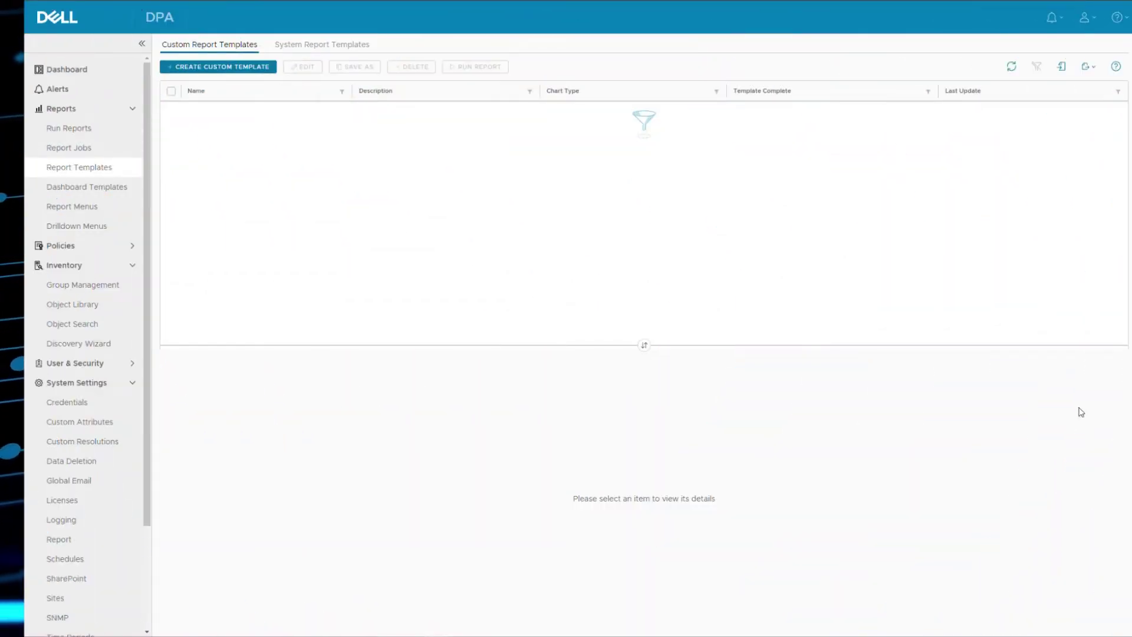
Create a custom template and pick the Database Query data source, filtering by 'database q'
left_click(244, 68)
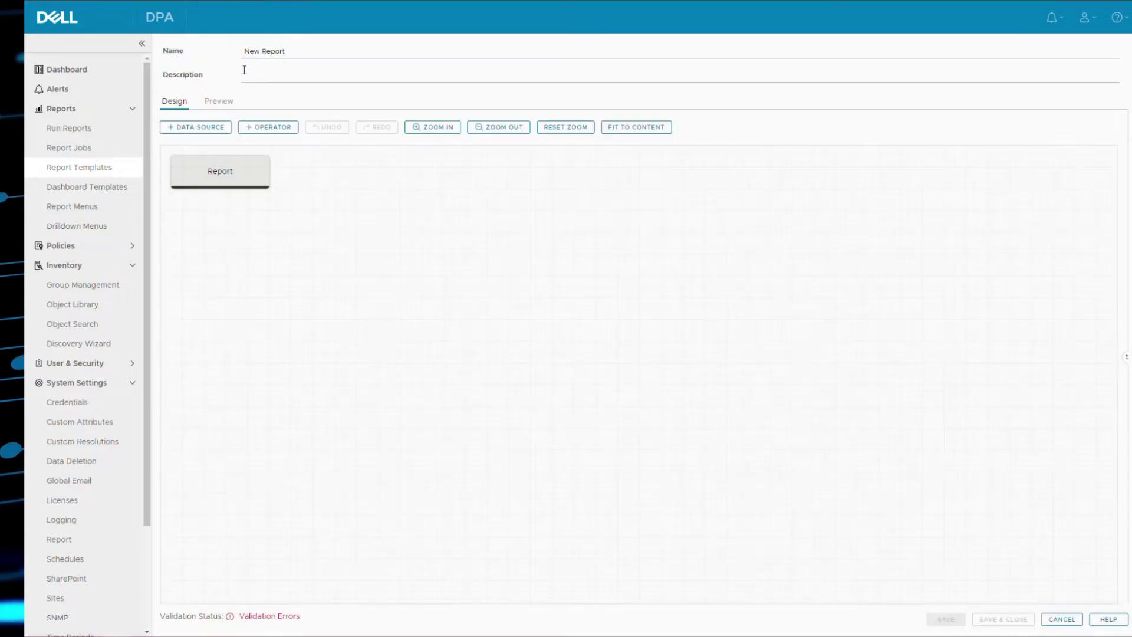
left_click(217, 126)
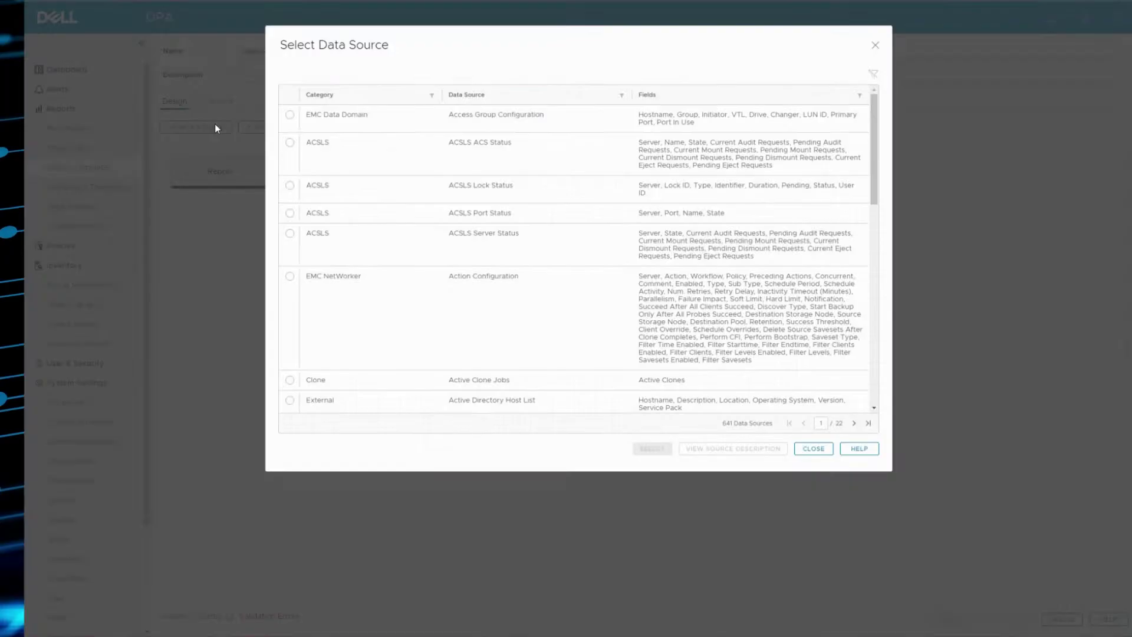
left_click(622, 95)
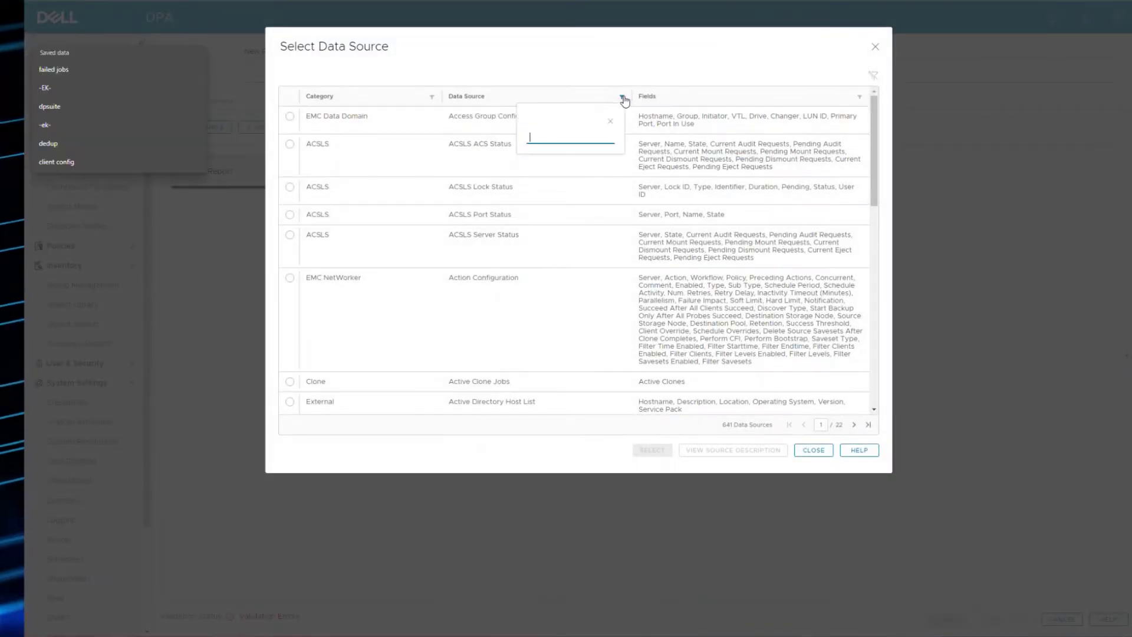
type("dtabase")
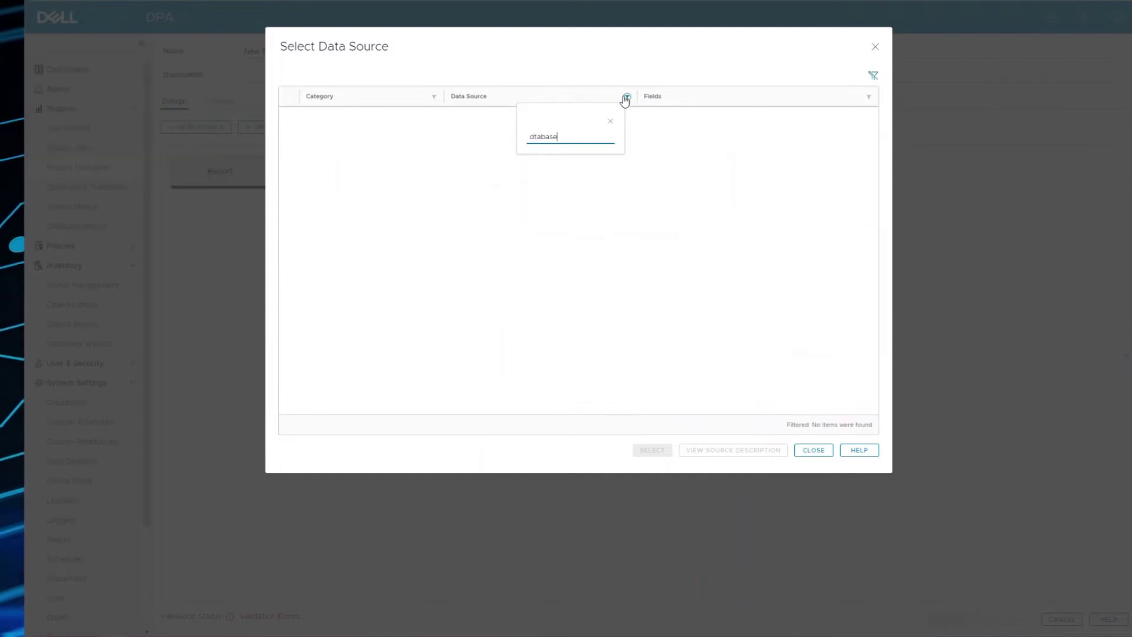
key("BackSpace")
key("BackSpace")
key("BackSpace")
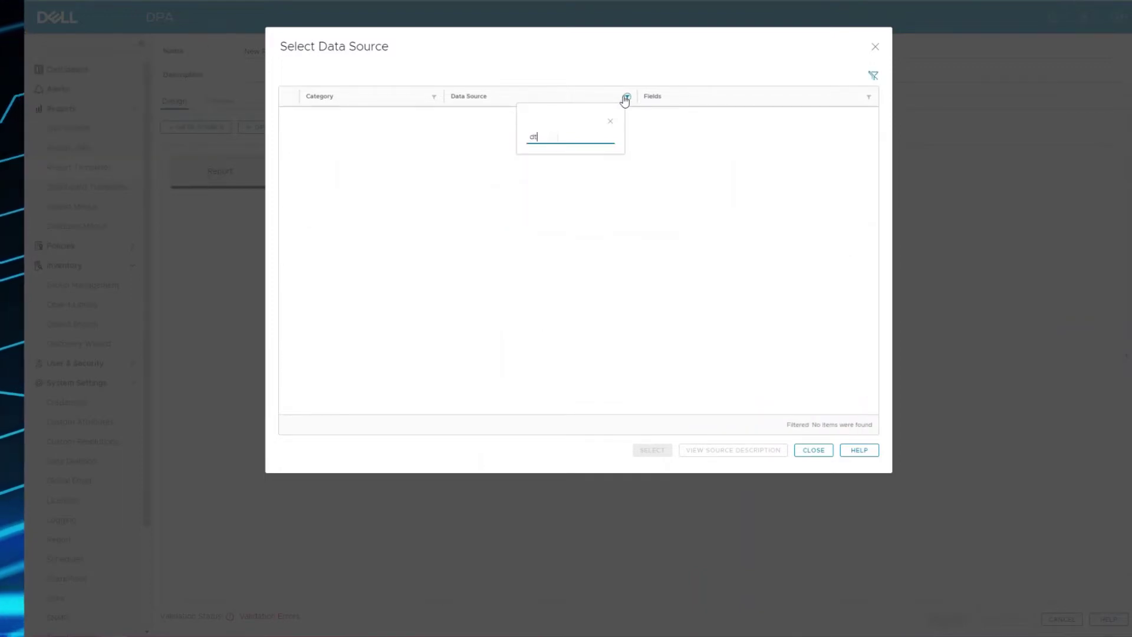
type("atabase q")
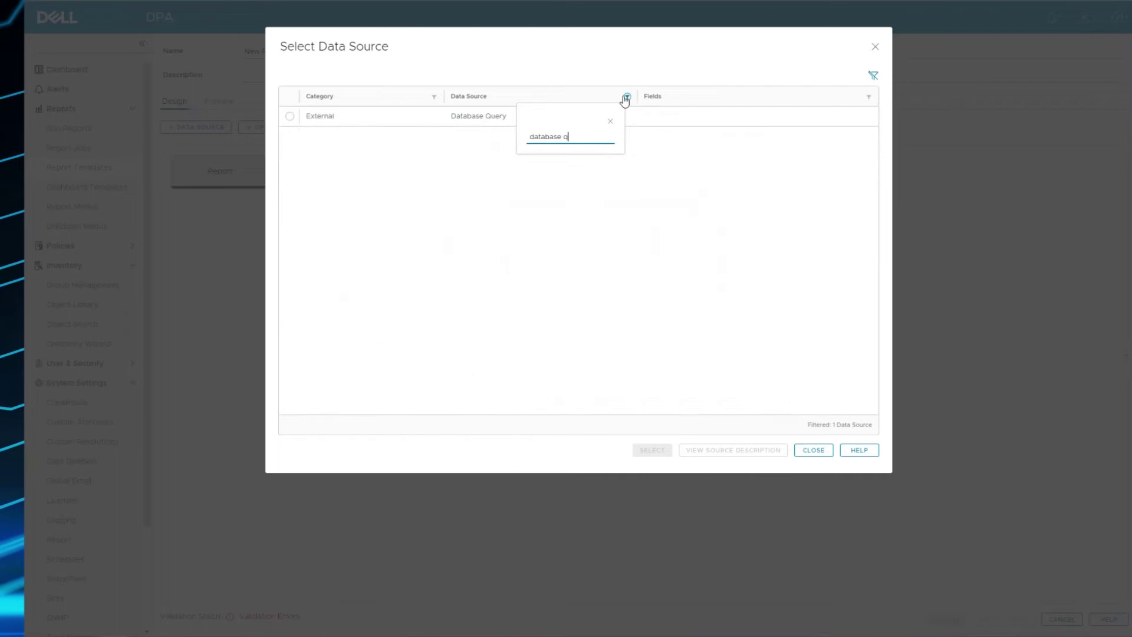
left_click(481, 118)
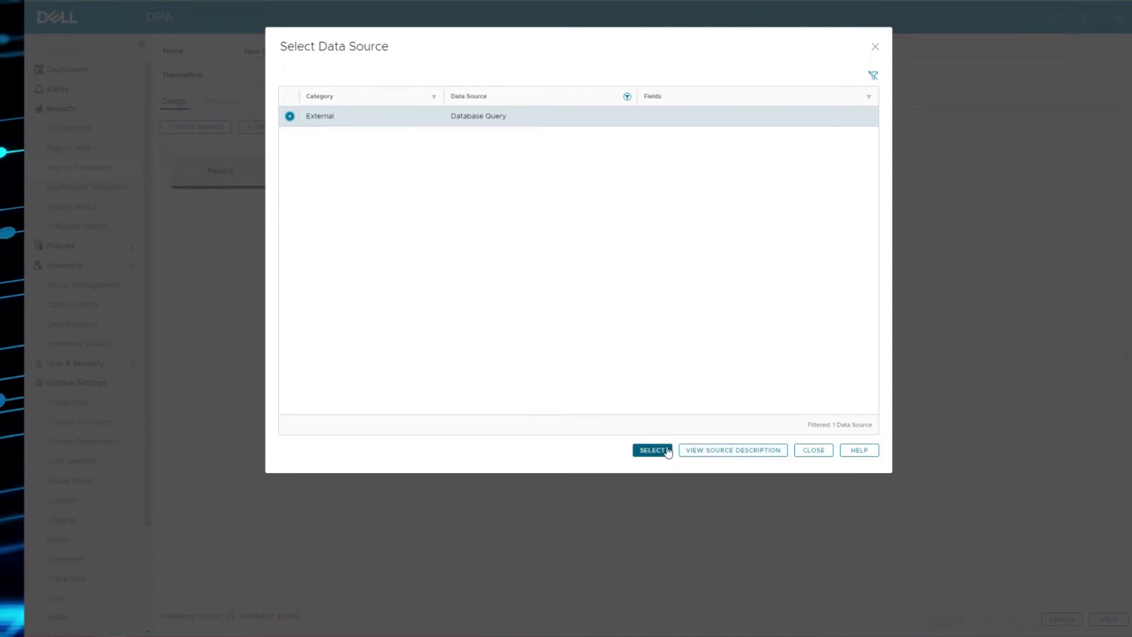
Add the Database Query and review its mcdb PostgreSQL connection, v_audits query, keys and fields
left_click(653, 451)
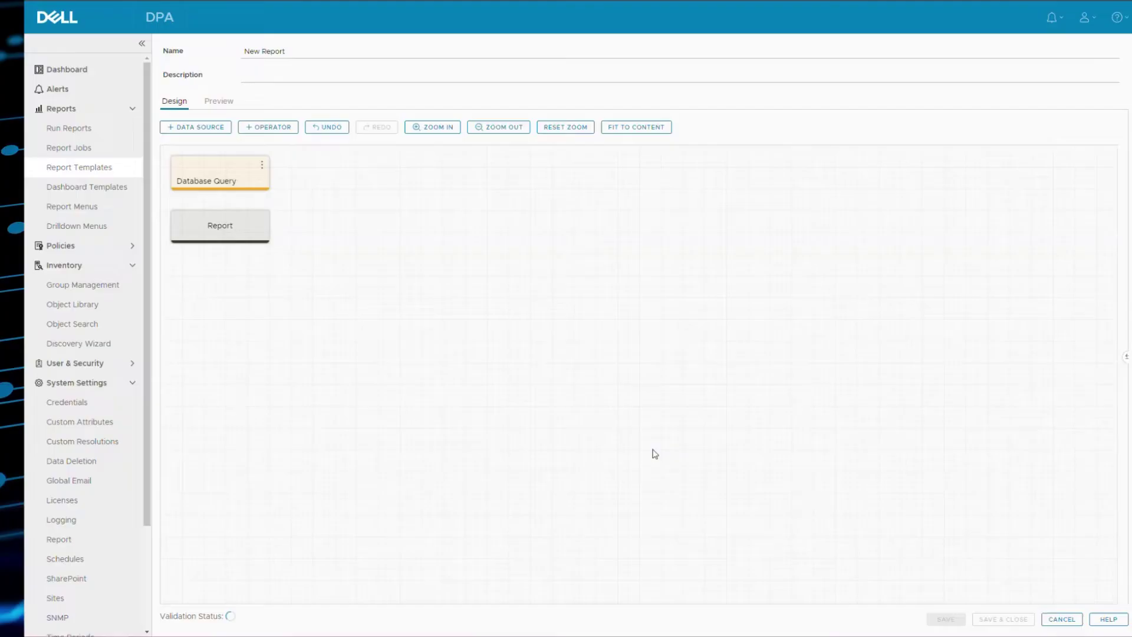
left_click(203, 171)
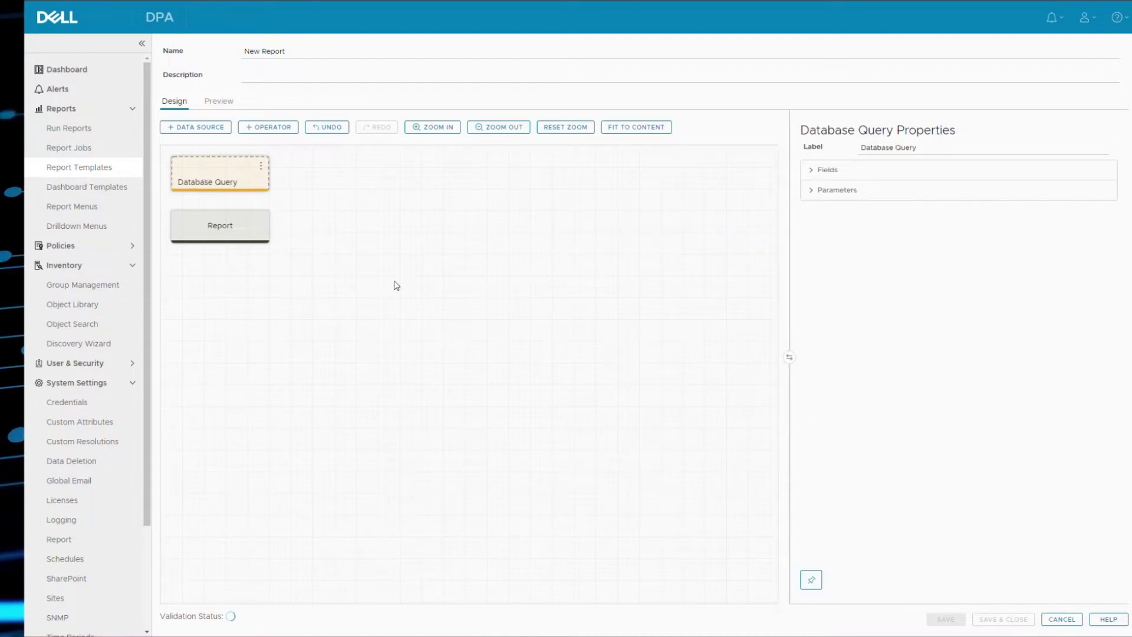
left_click(826, 200)
type("mcdb")
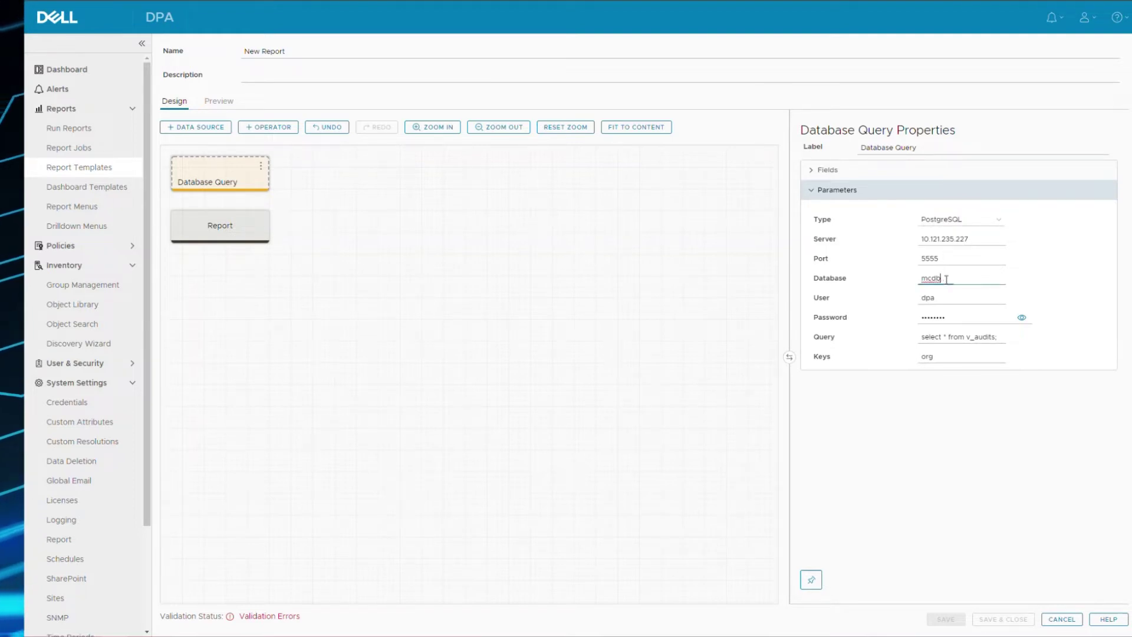
left_click(946, 257)
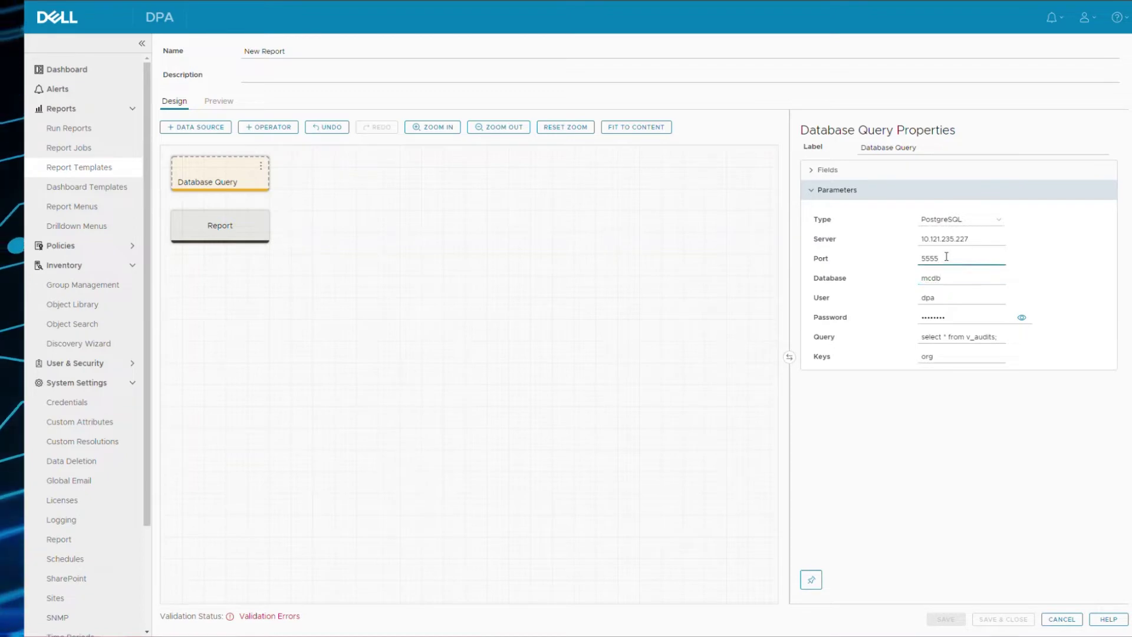
double_click(955, 298)
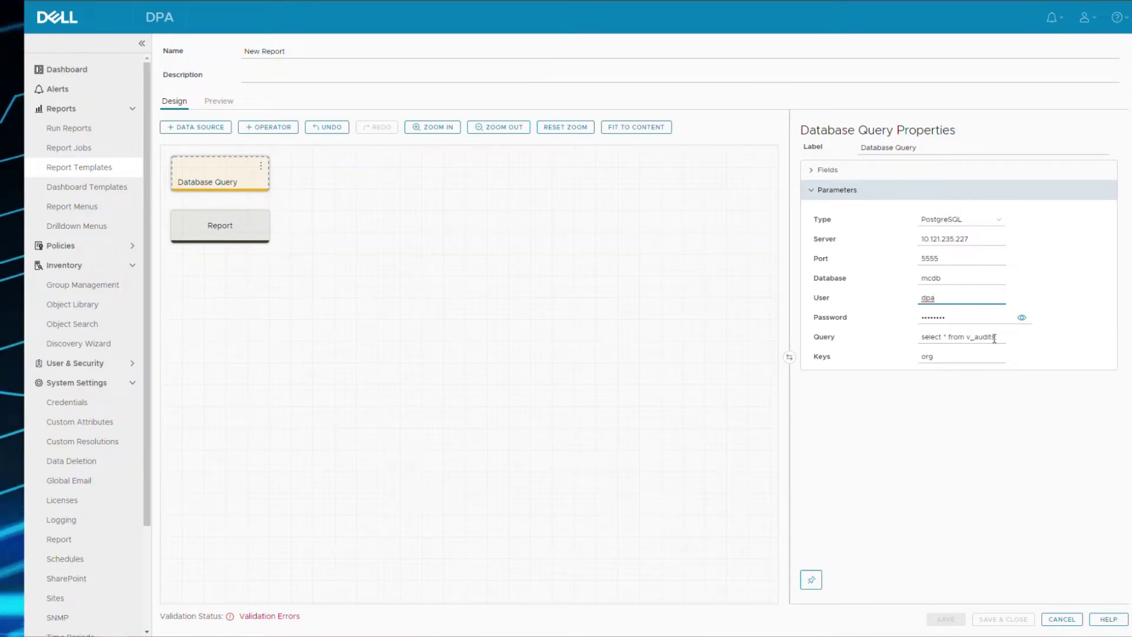
left_click(949, 359)
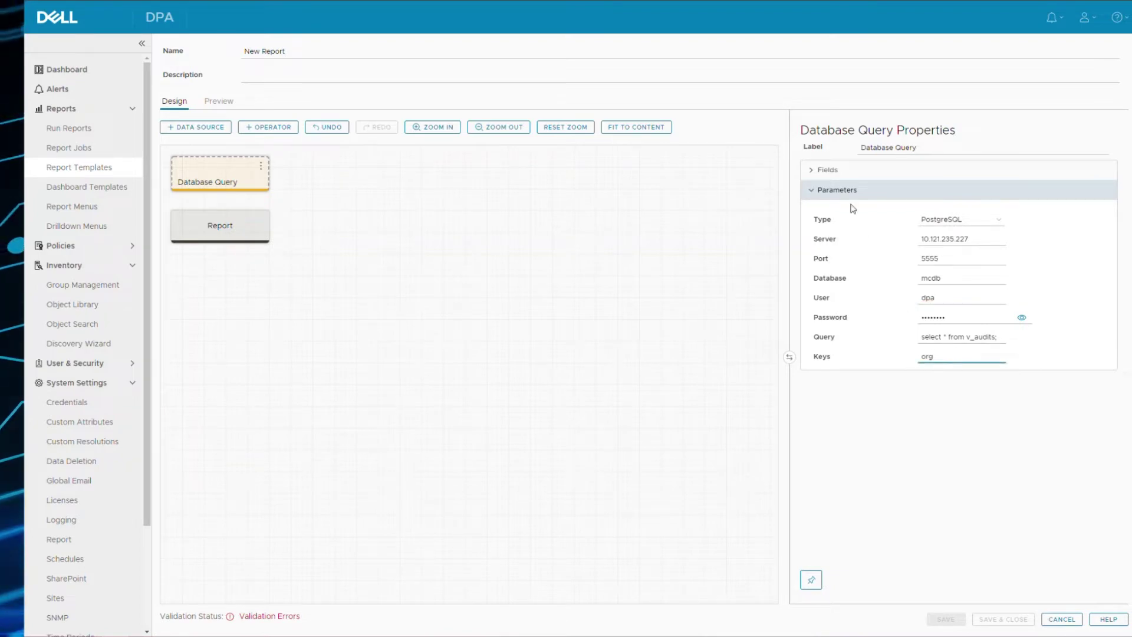
left_click(828, 171)
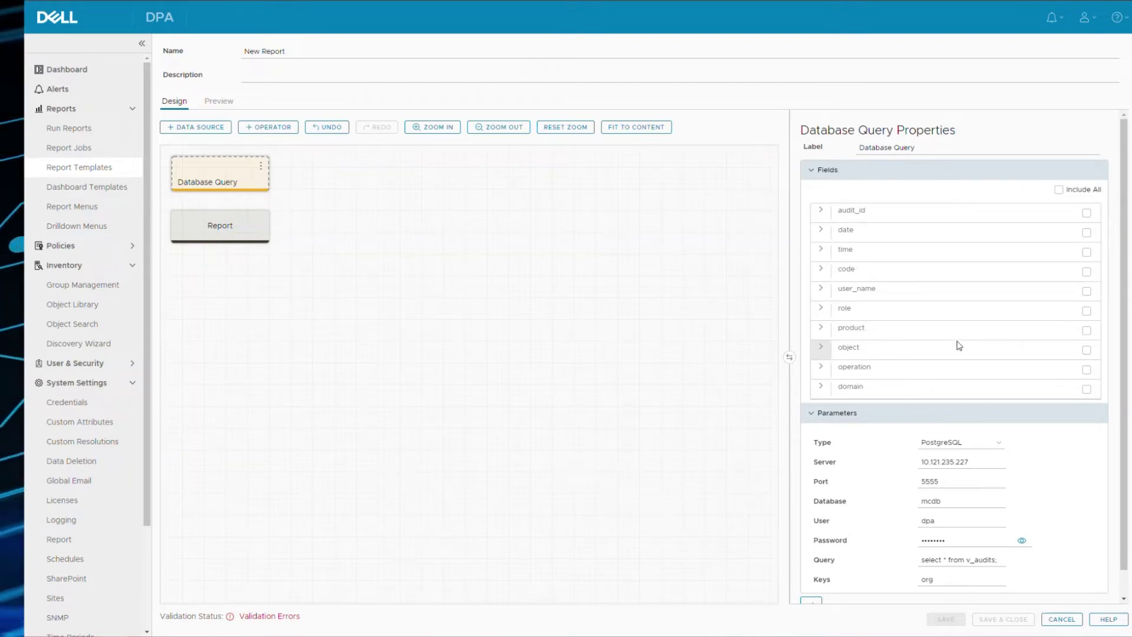
Include all query fields, clear the Keys value, and connect the Database Query to the Report
left_click(1059, 189)
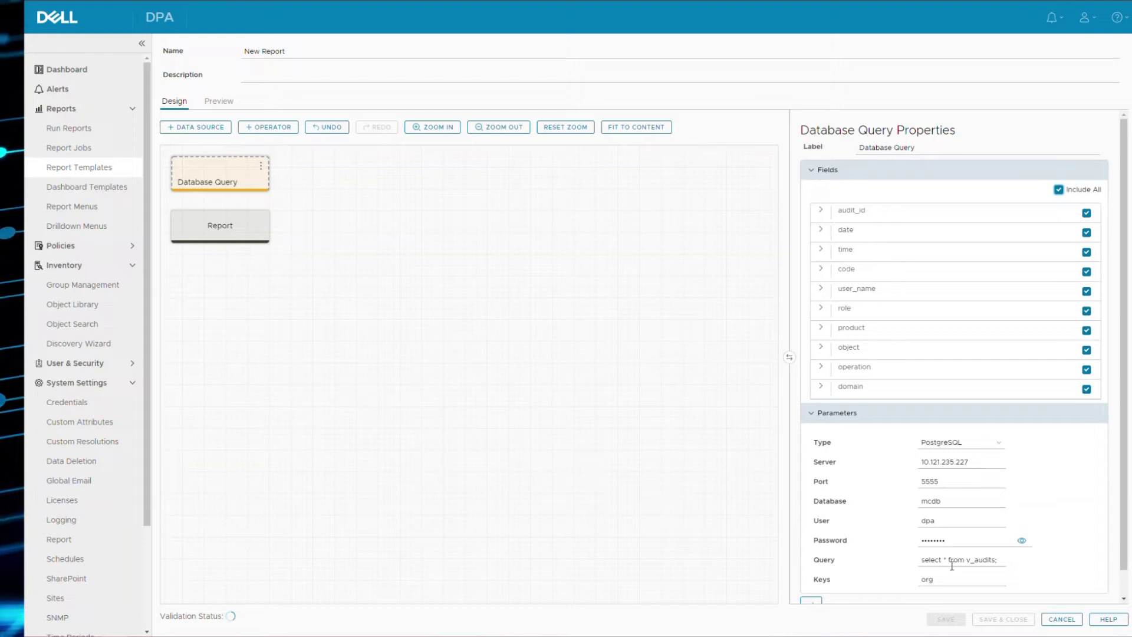
scroll(951, 296, "down", 1)
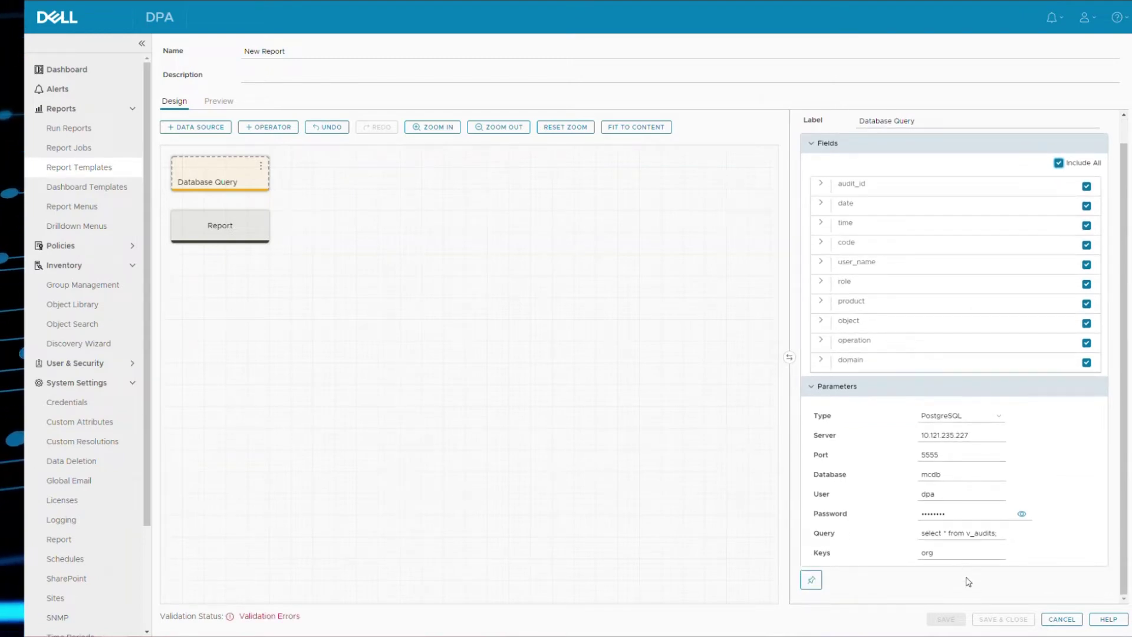
left_click(938, 555)
key("BackSpace")
key("BackSpace")
type("user_name")
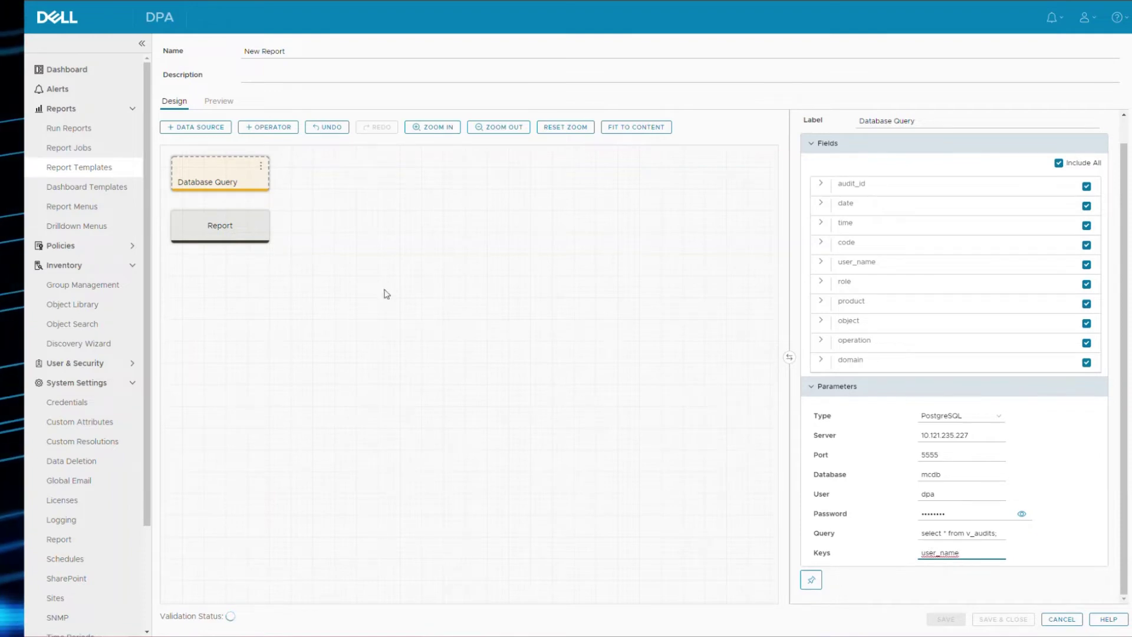
left_click_drag(241, 180, 235, 227)
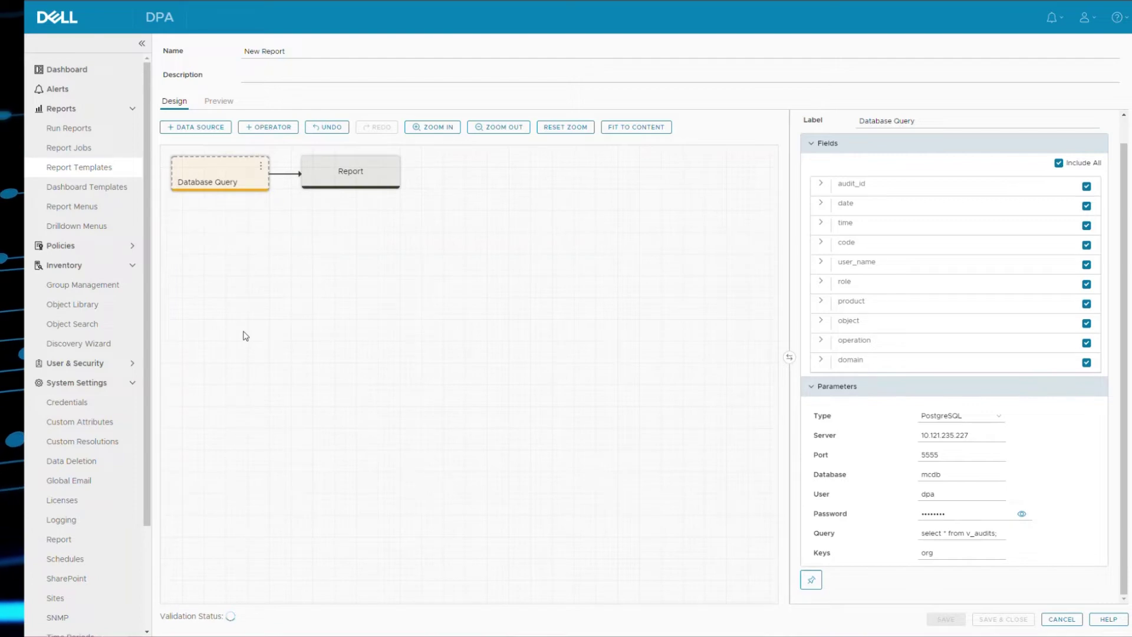
left_click(218, 103)
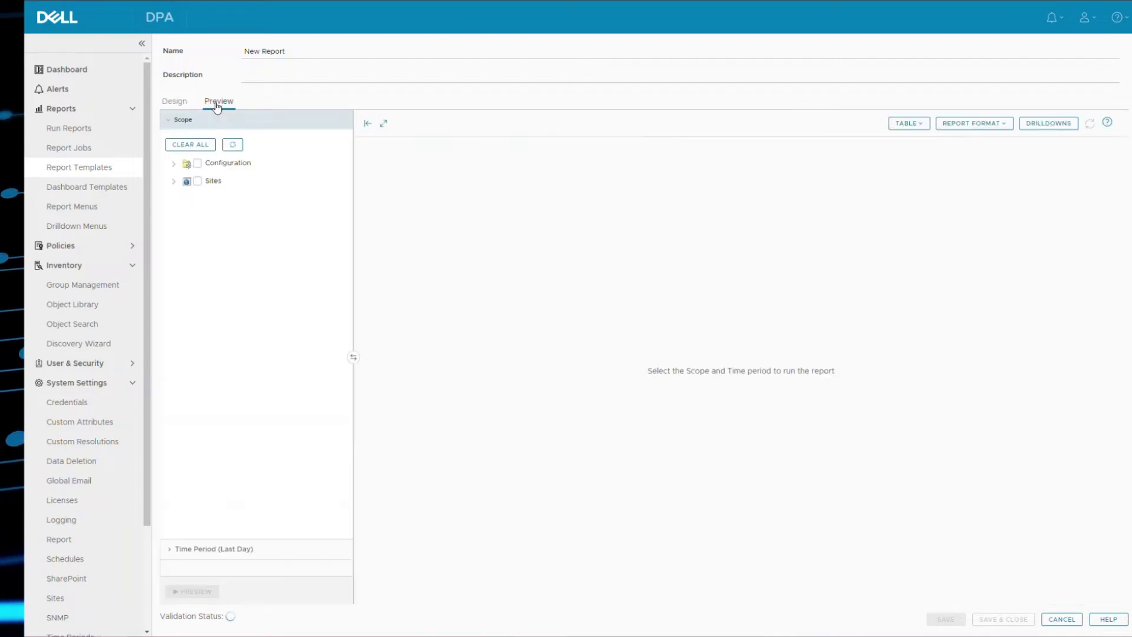
Preview the report scoped to Configuration > Servers > DPA Server for the Last Day
left_click(173, 165)
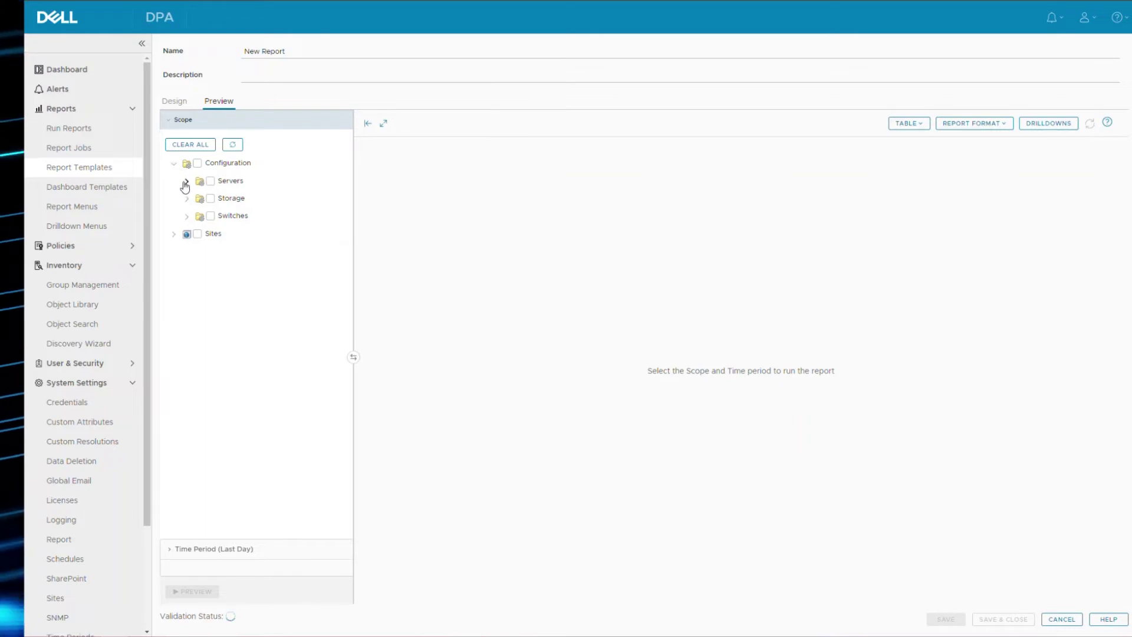
left_click(186, 183)
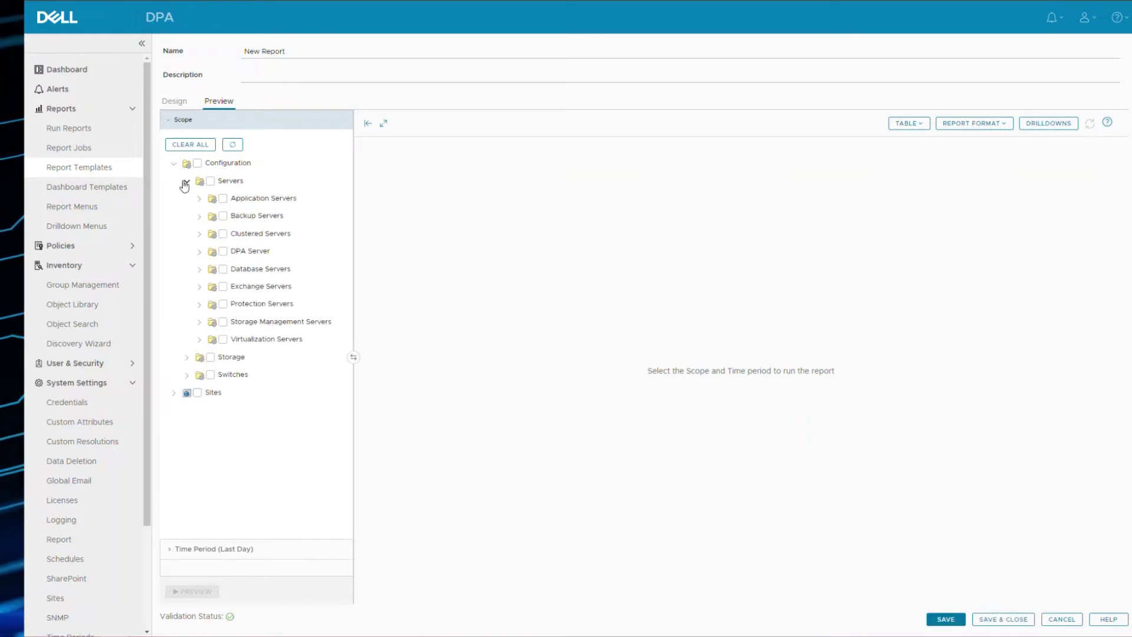
left_click(223, 252)
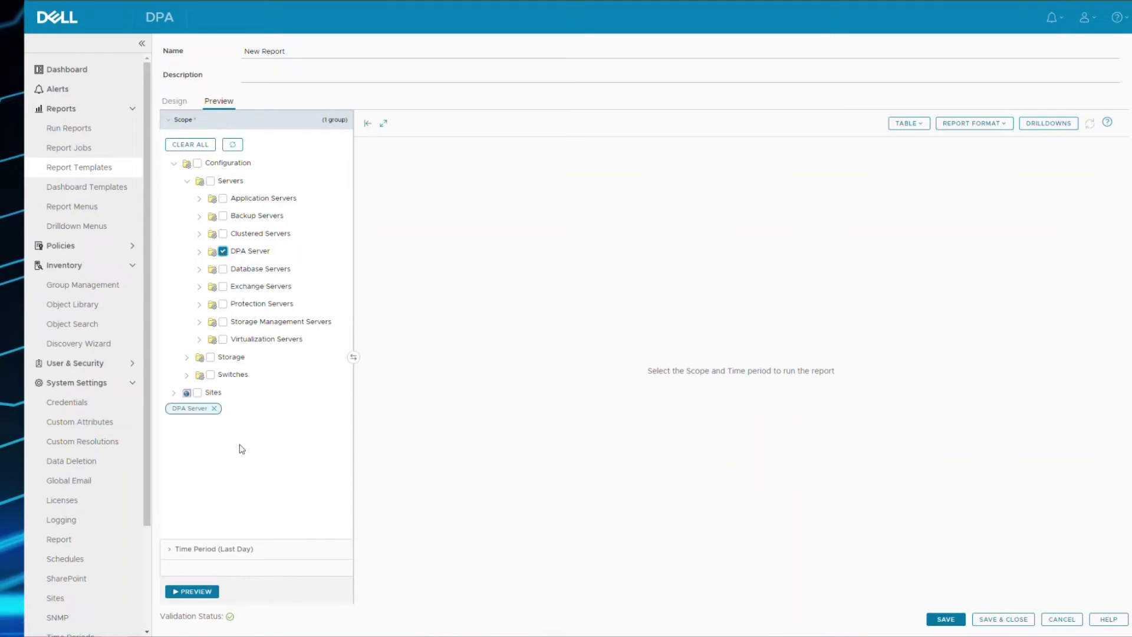
left_click(221, 550)
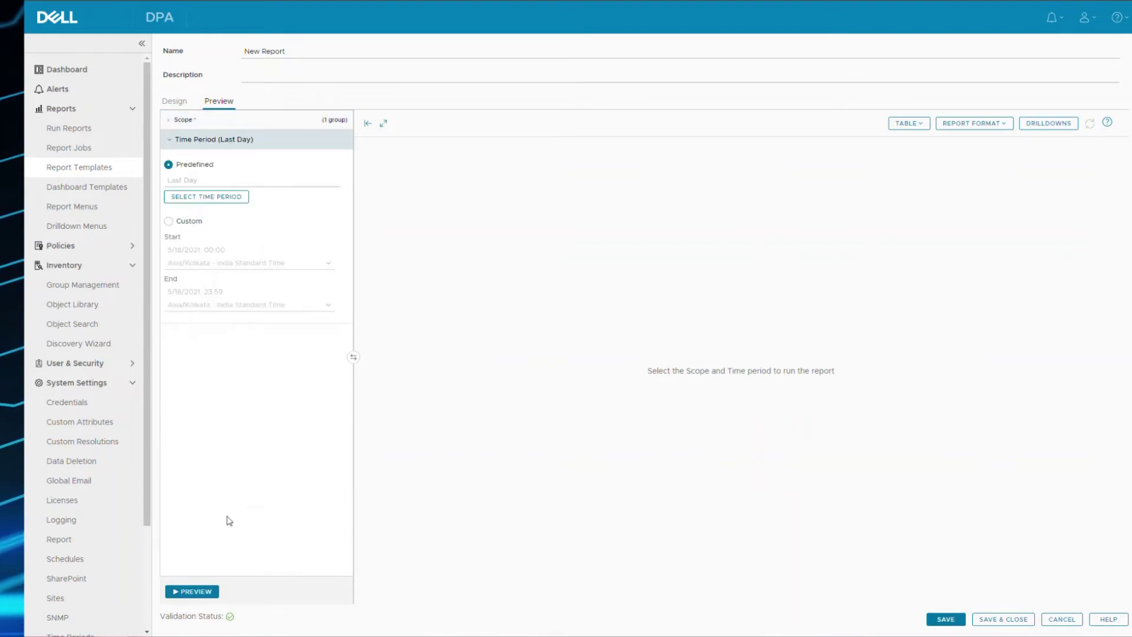
left_click(200, 587)
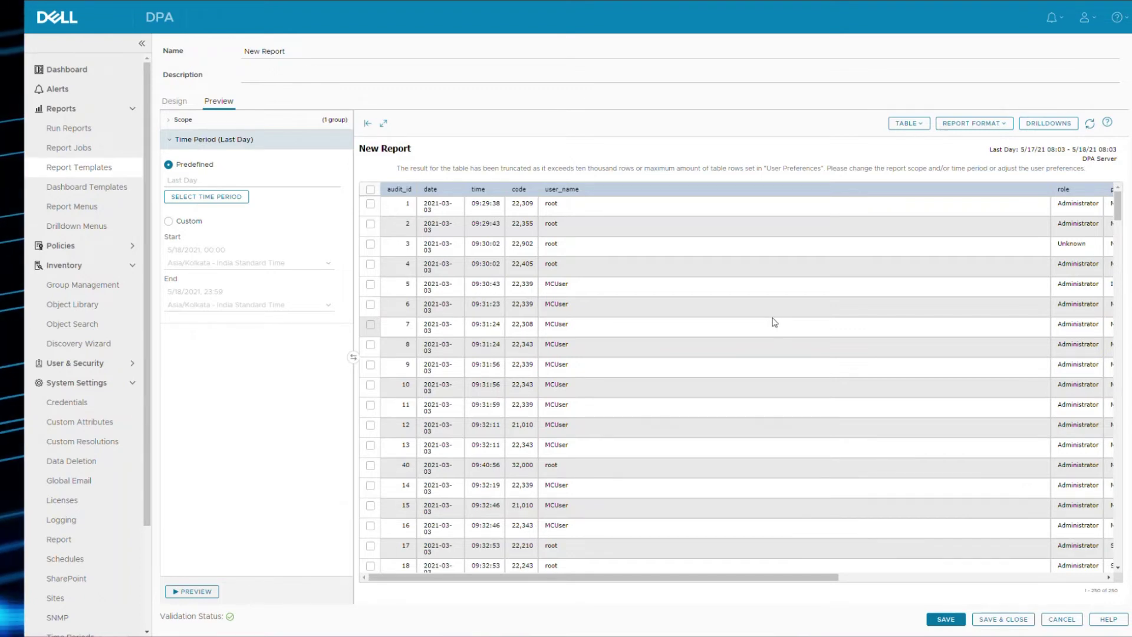
left_click(1062, 581)
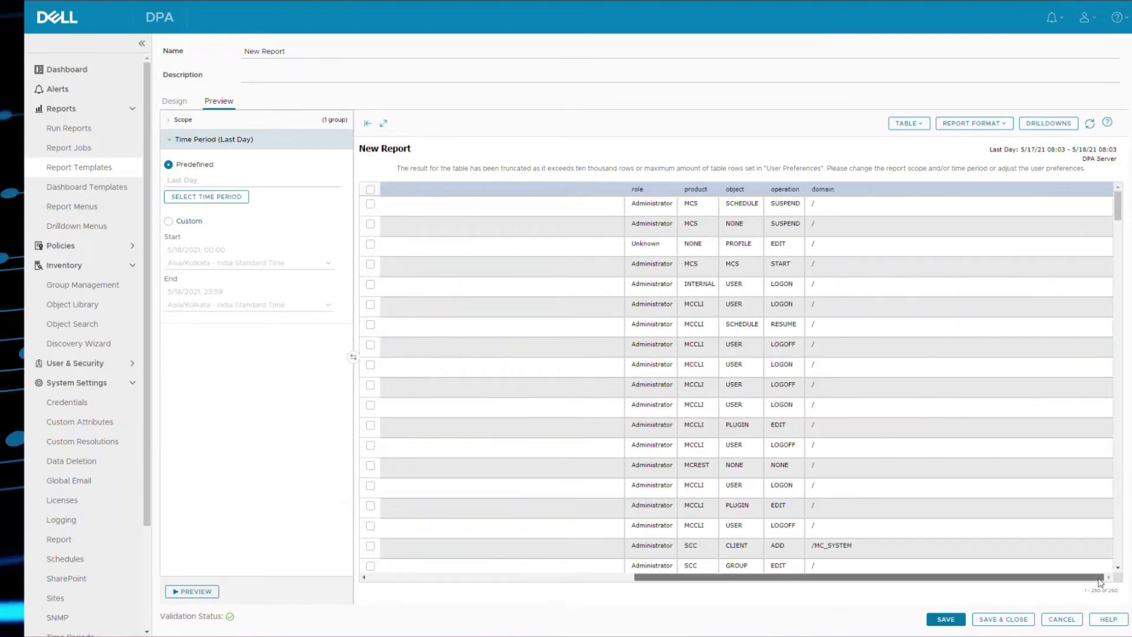
left_click_drag(1101, 582, 706, 584)
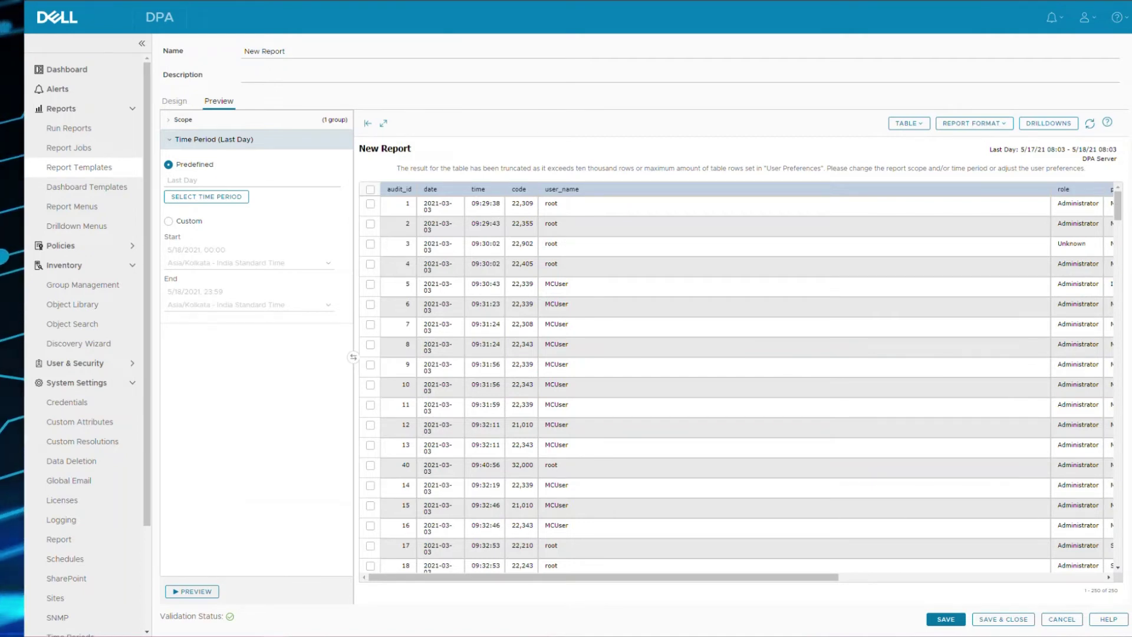
Select the distinct user_name LOGON query in the Notepad notes and return to DPA
key("alt+Tab")
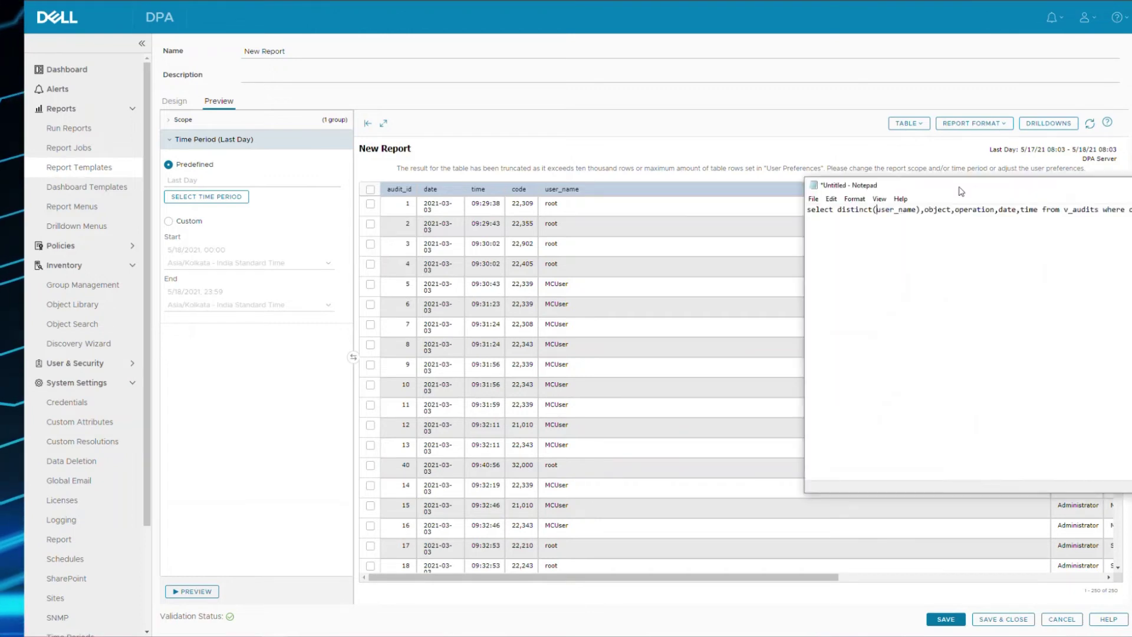
left_click_drag(960, 191, 351, 149)
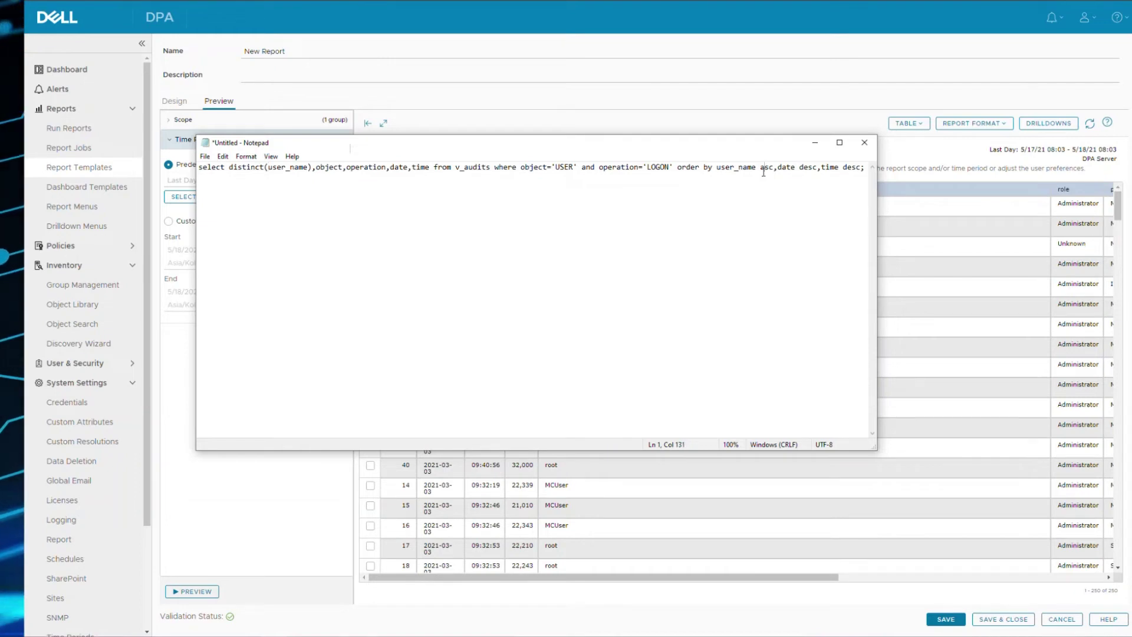
key("ctrl+a")
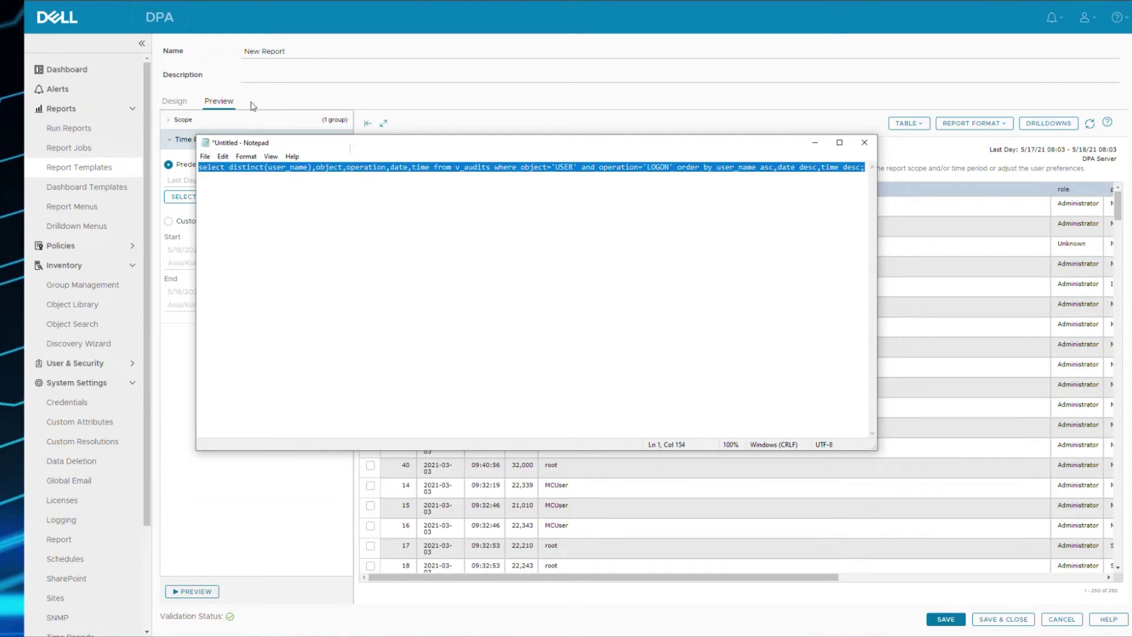
left_click(176, 104)
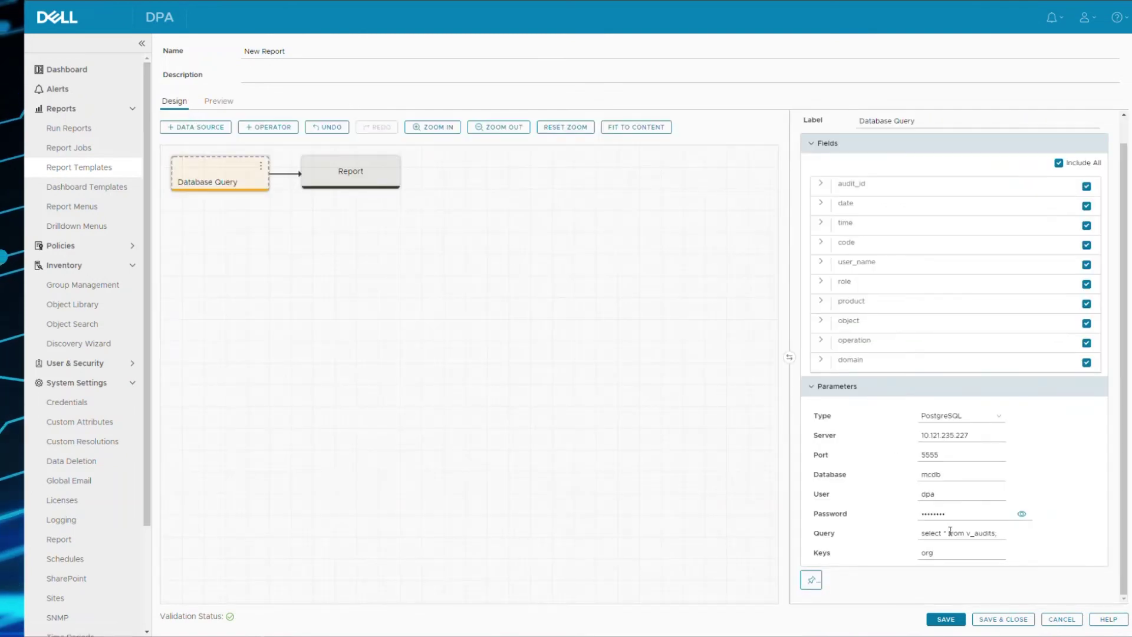
Overwrite the Query parameter with the pasted distinct user_name LOGON query, then move to Keys
left_click(950, 533)
key("ctrl+a")
key("ctrl+v")
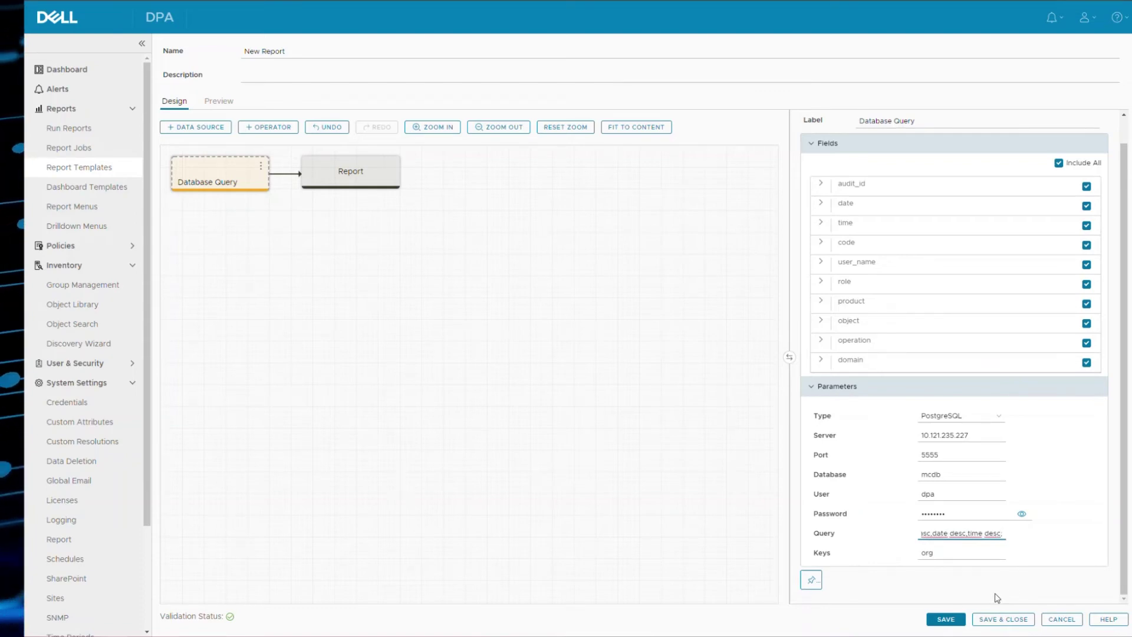
left_click(1063, 550)
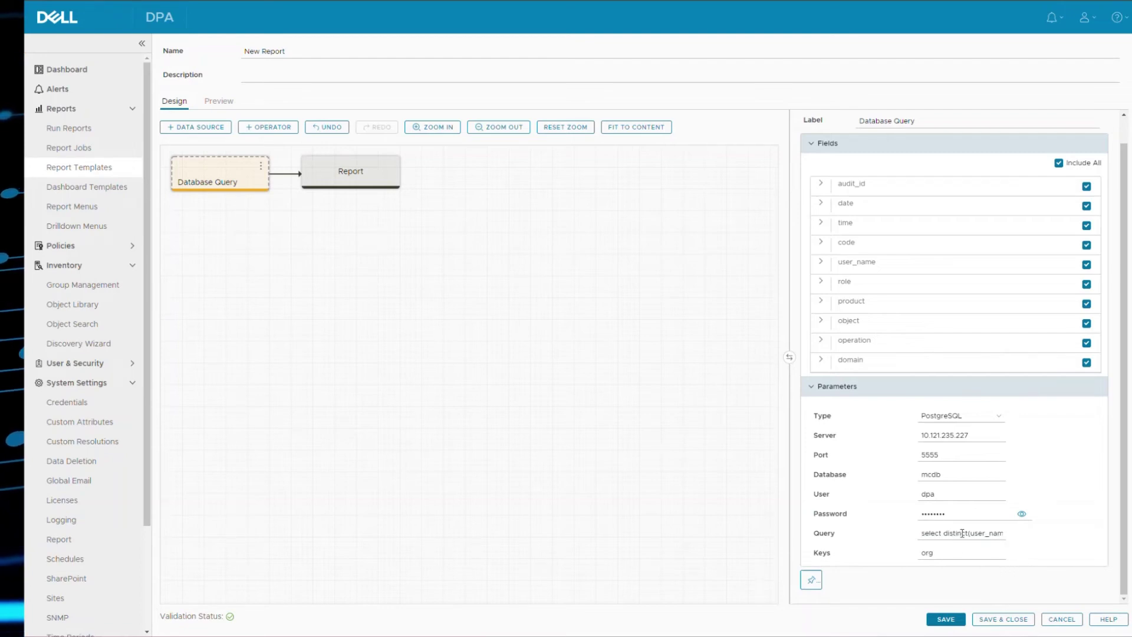
key("Tab")
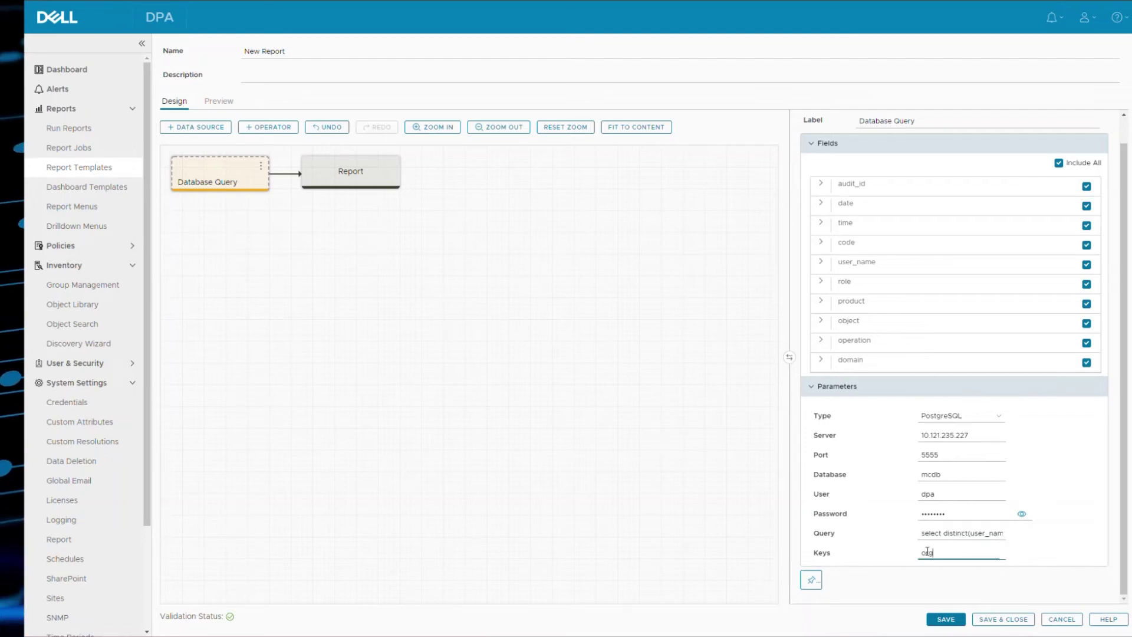
type("user")
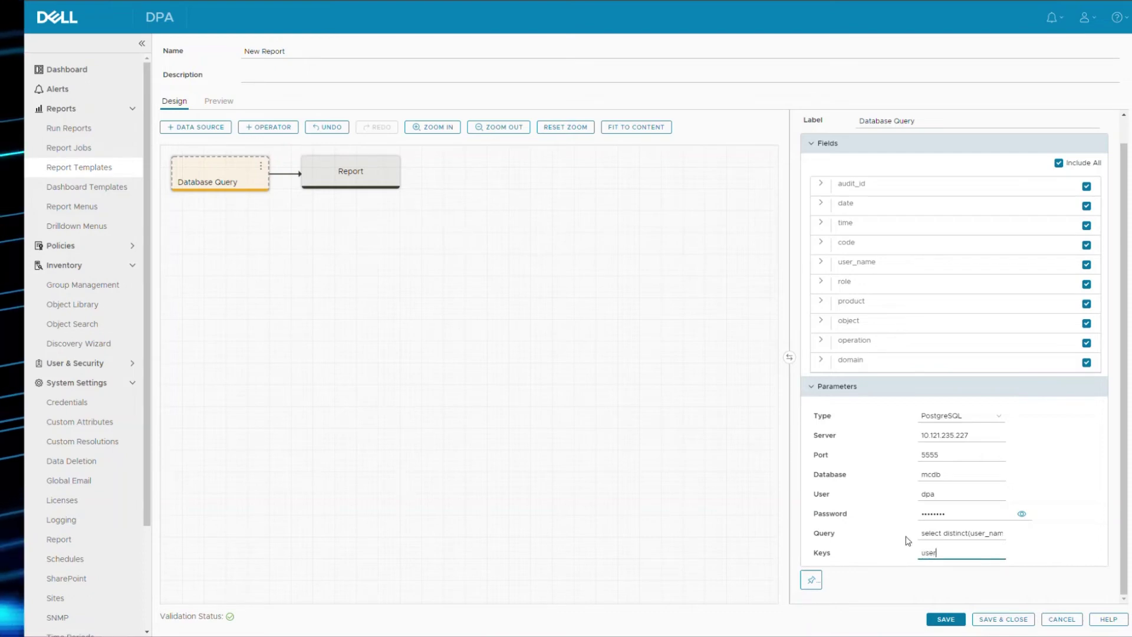
type("_name")
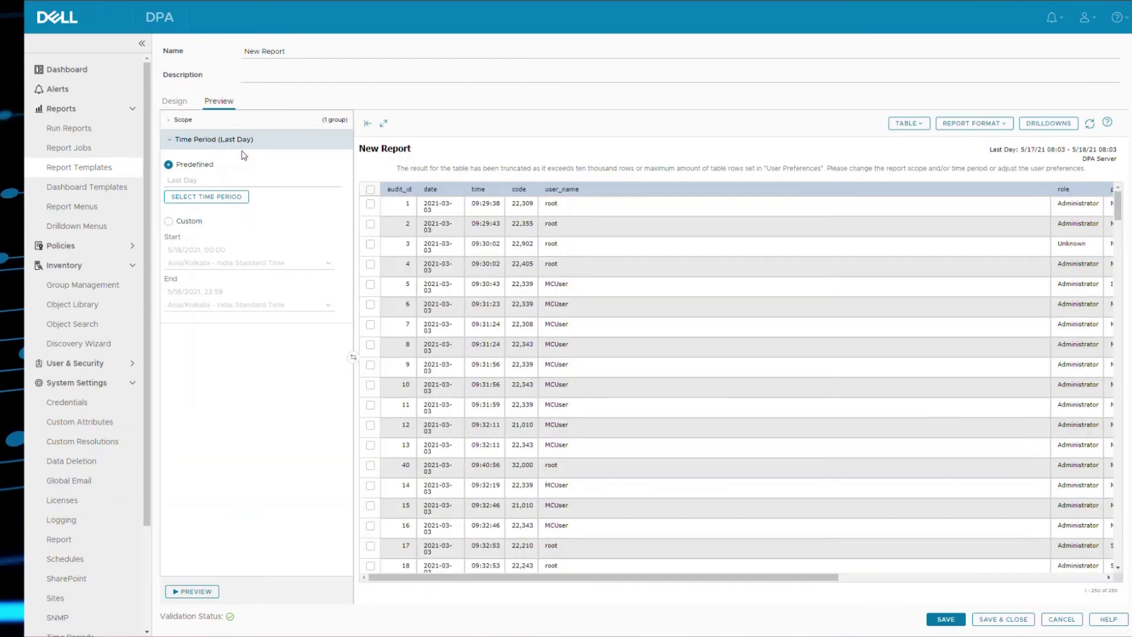
Rerun the preview to list LOGON rows with date, time, user_name, object and operation
left_click(194, 591)
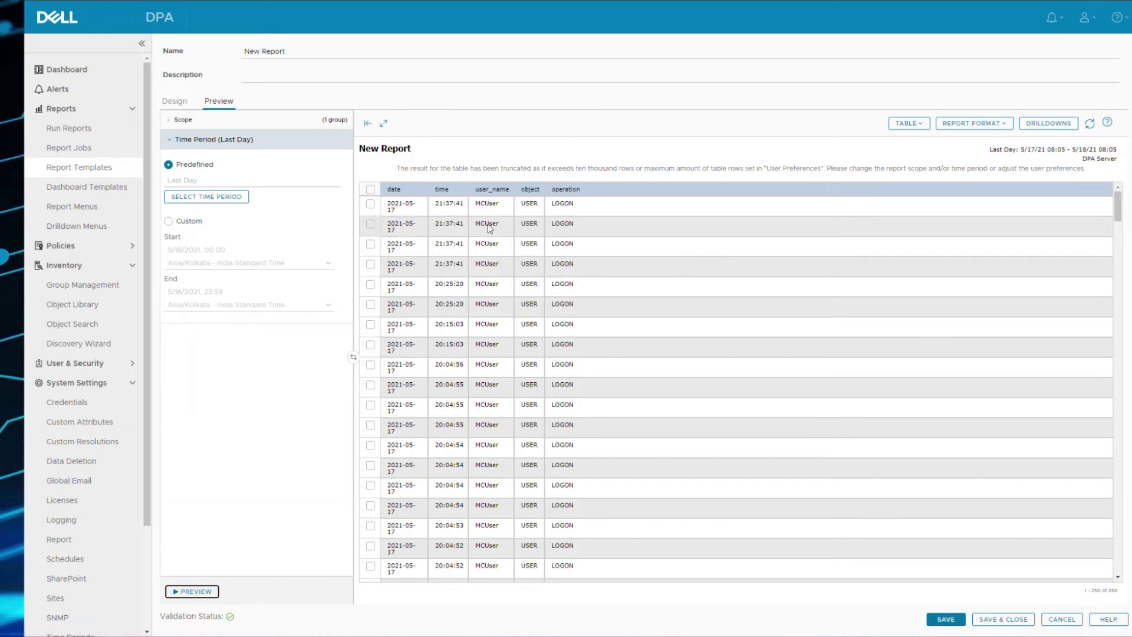
On the Design tab, read through the current LOGON query and select all of it
left_click(188, 107)
left_click(983, 462)
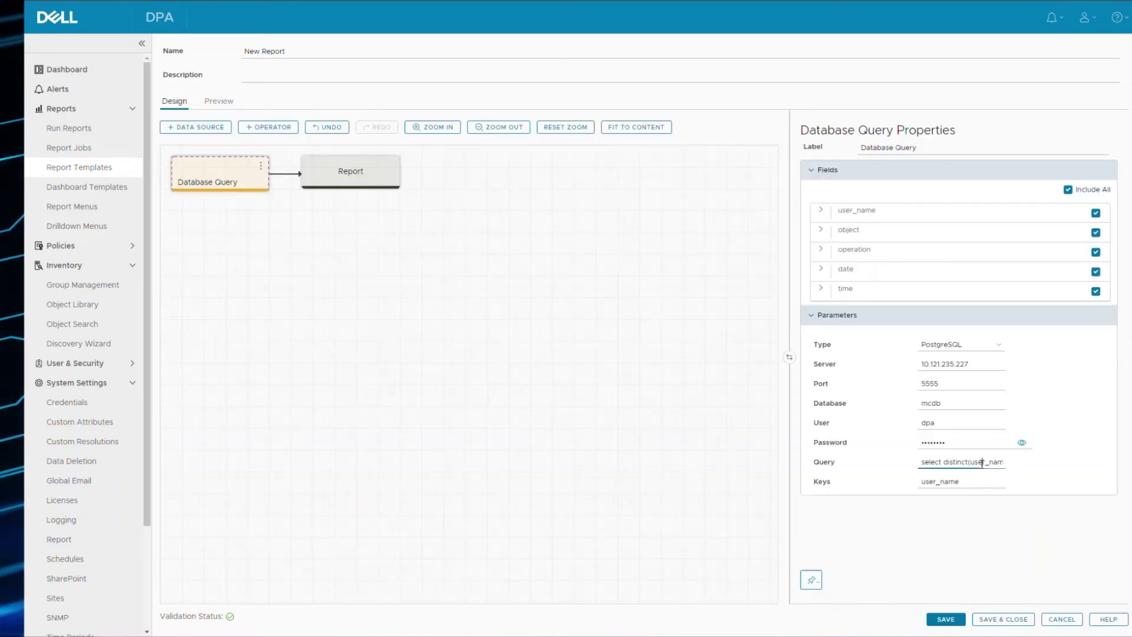
key("Right")
key("Right")
key("Right")
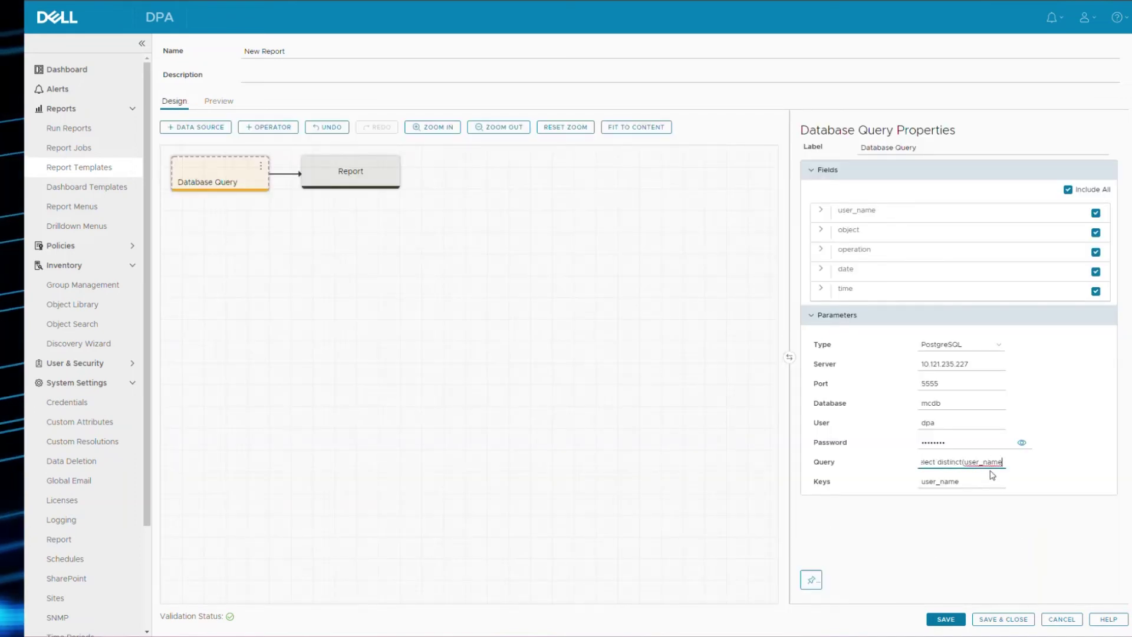
key("Right")
key("Right")
key("Right")
key("Right")
key("Right")
key("Right")
key("Right")
key("Right")
key("Right")
key("Right")
key("Right")
key("Right")
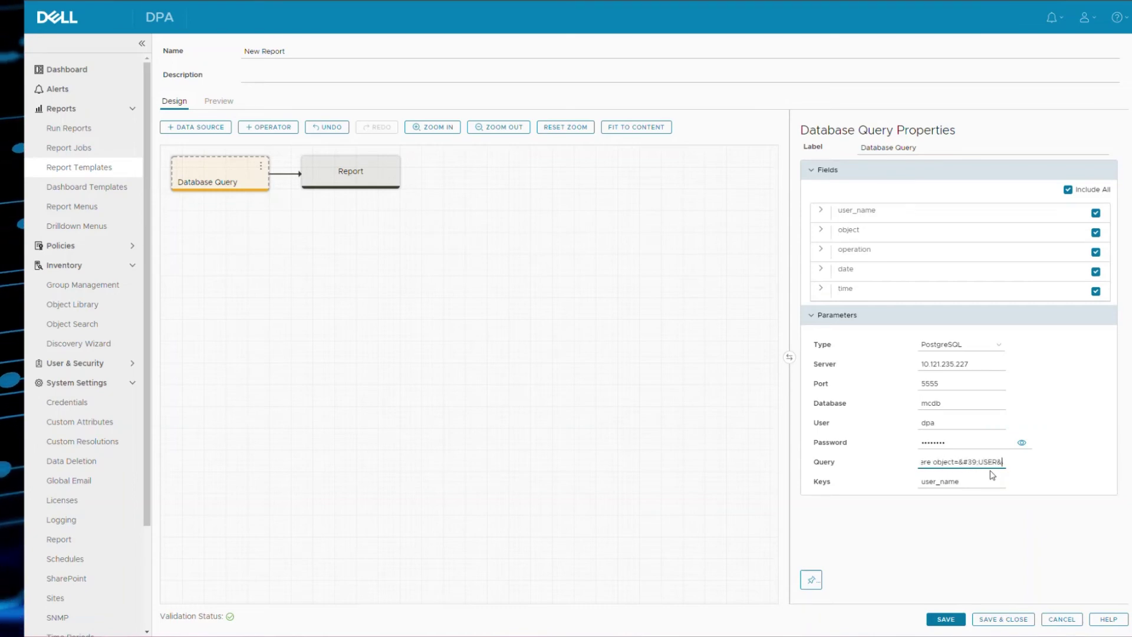
key("Right")
key("Right")
key("Right")
key("Right")
key("Right")
key("Right")
key("Right")
key("Right")
key("Right")
key("Right")
key("Right")
key("Right")
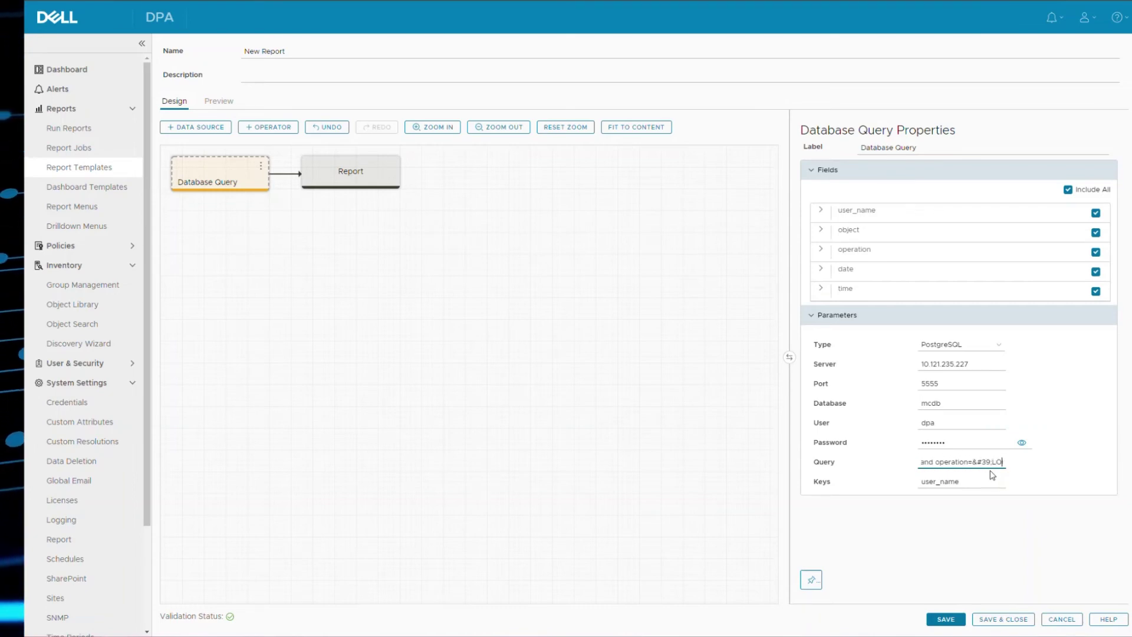
key("Right")
key("Right")
key("Right")
key("Right")
key("Right")
key("Right")
key("ctrl+a")
type("sele")
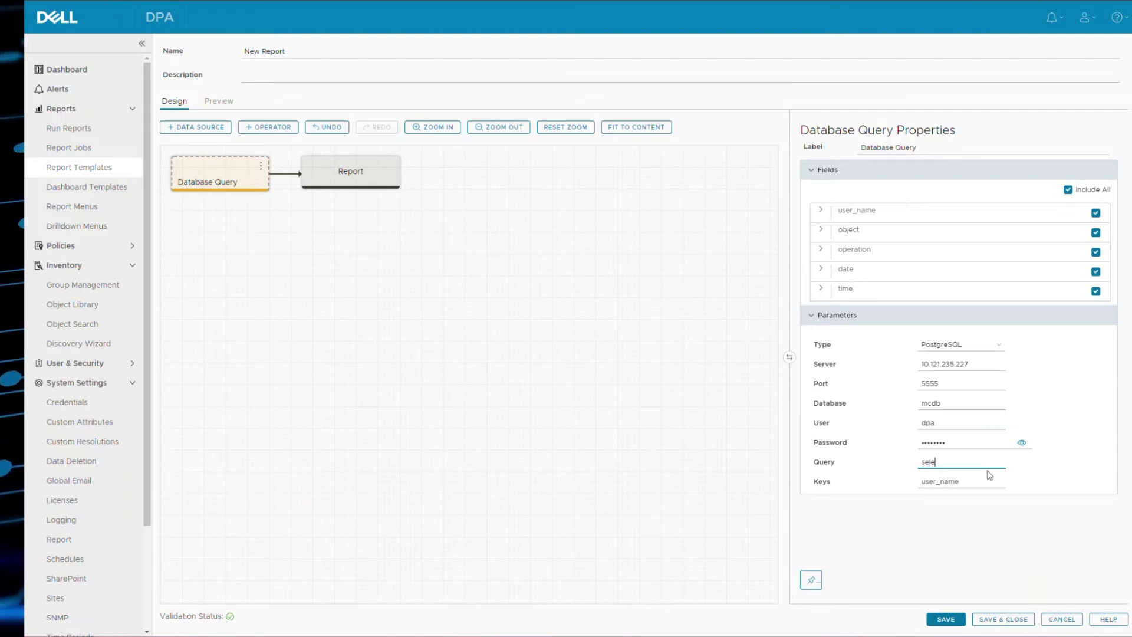
type("ct distinct(user")
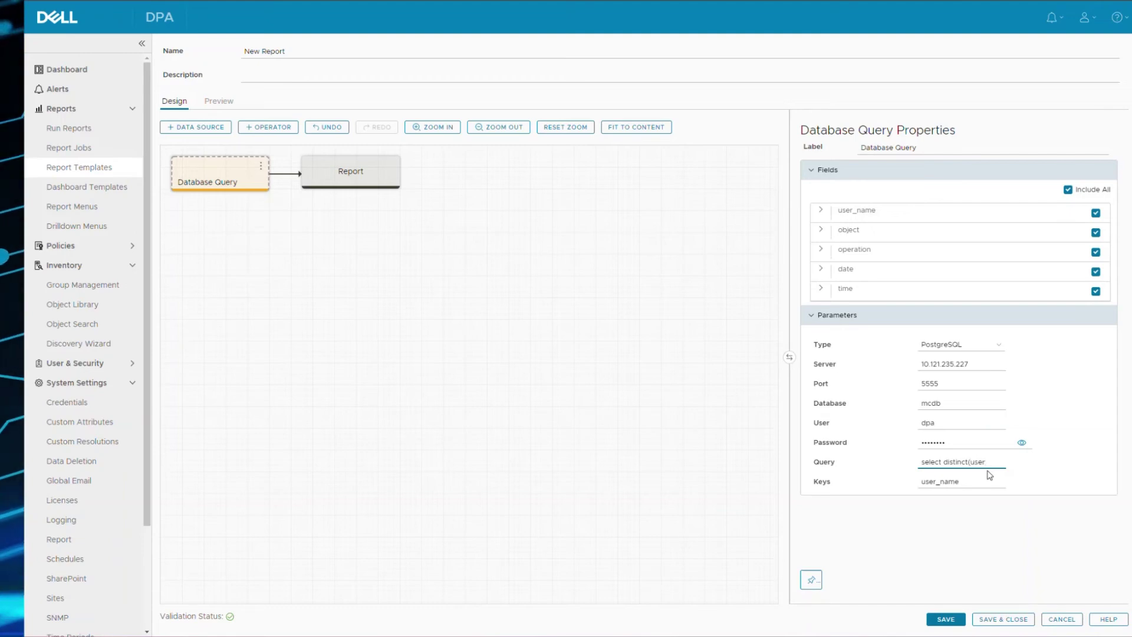
type("_name)")
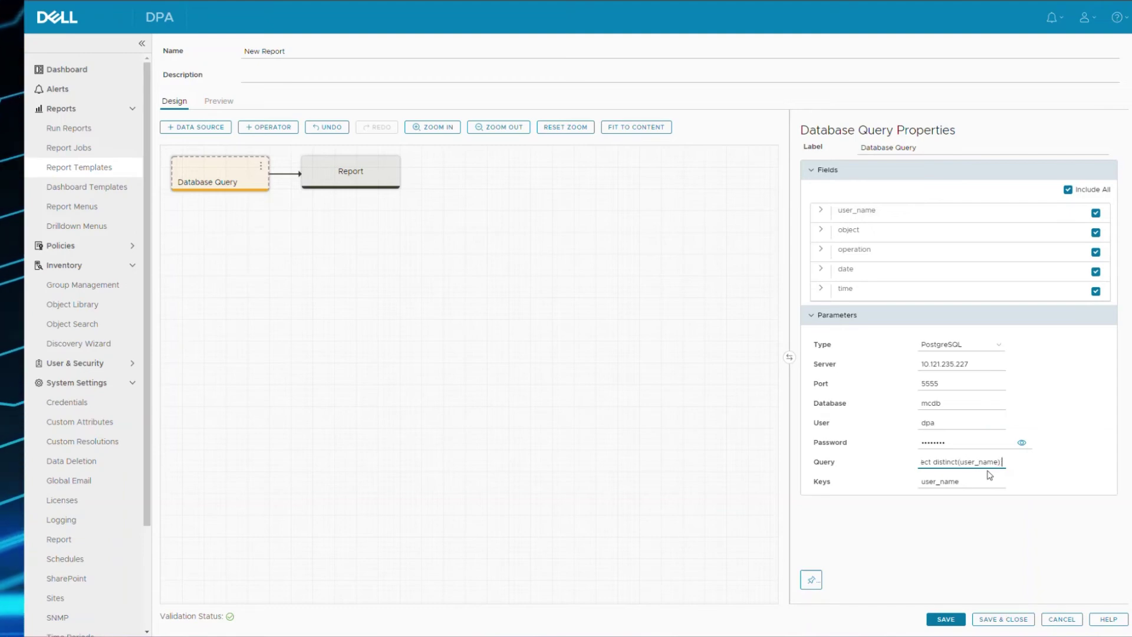
type(" from v_a")
type("udits")
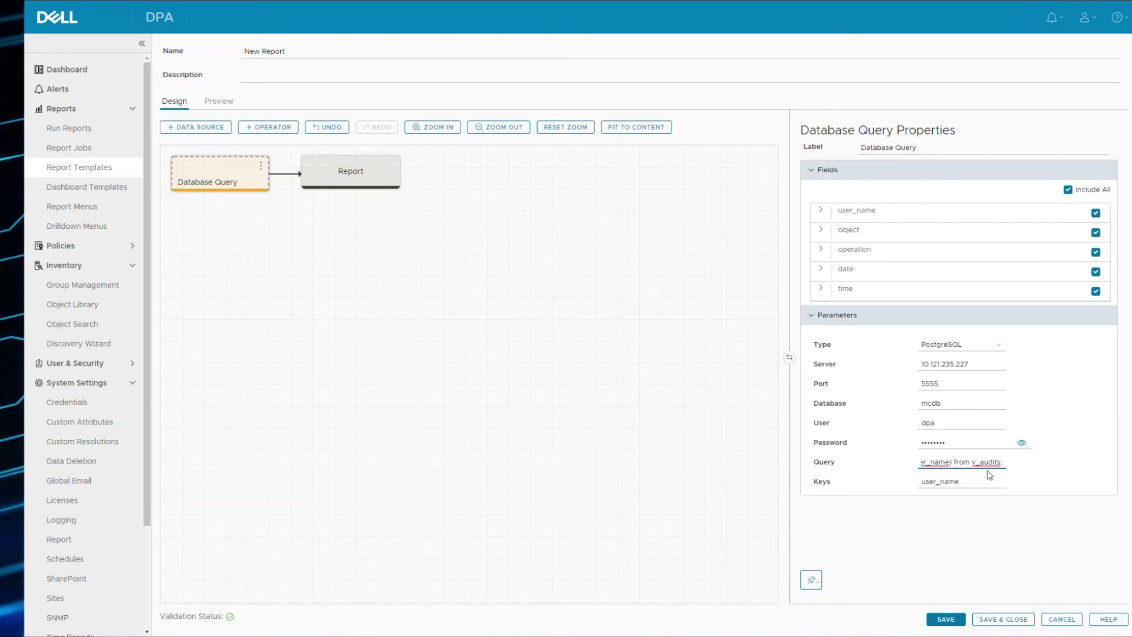
Apply 'select distinct(user_name) from v_audits;' and confirm the user_name key and field
left_click(974, 481)
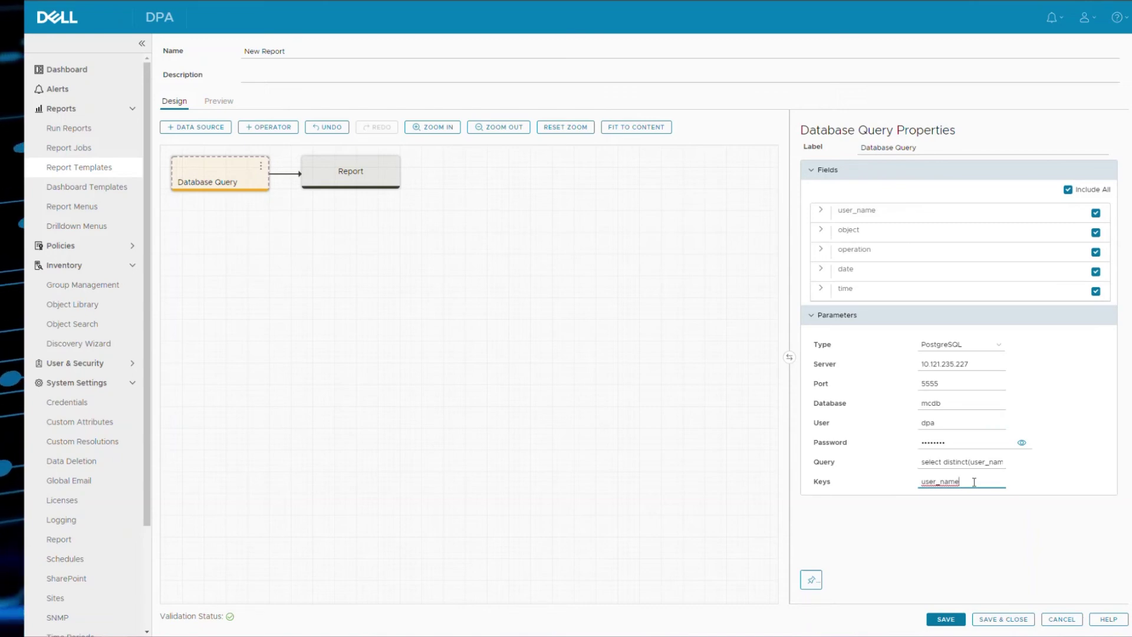
left_click_drag(974, 482, 867, 485)
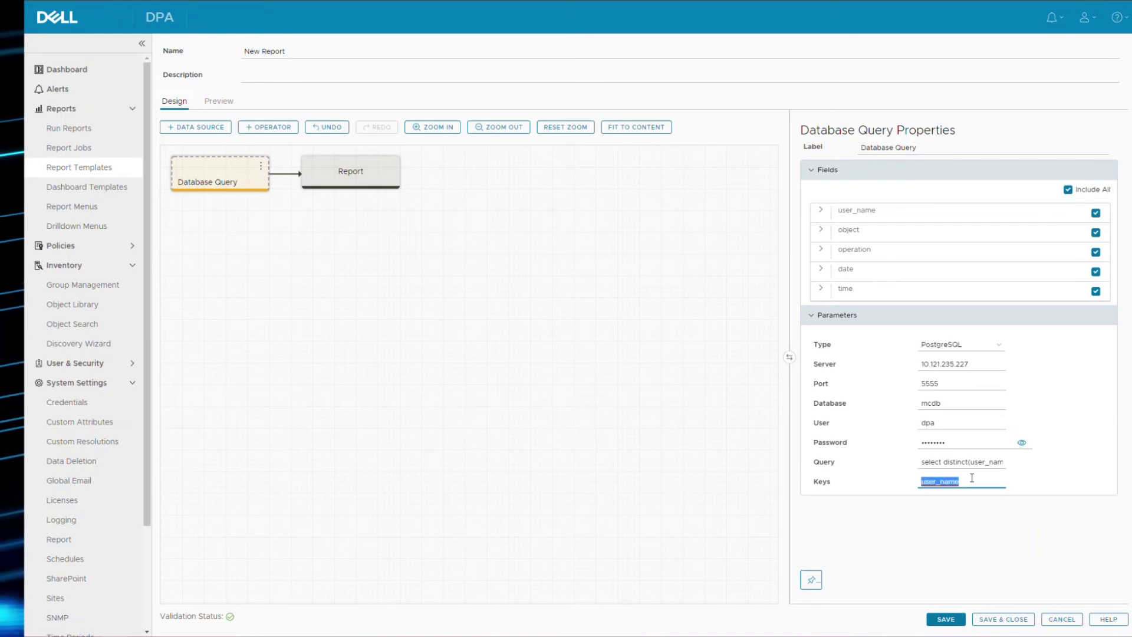
double_click(958, 424)
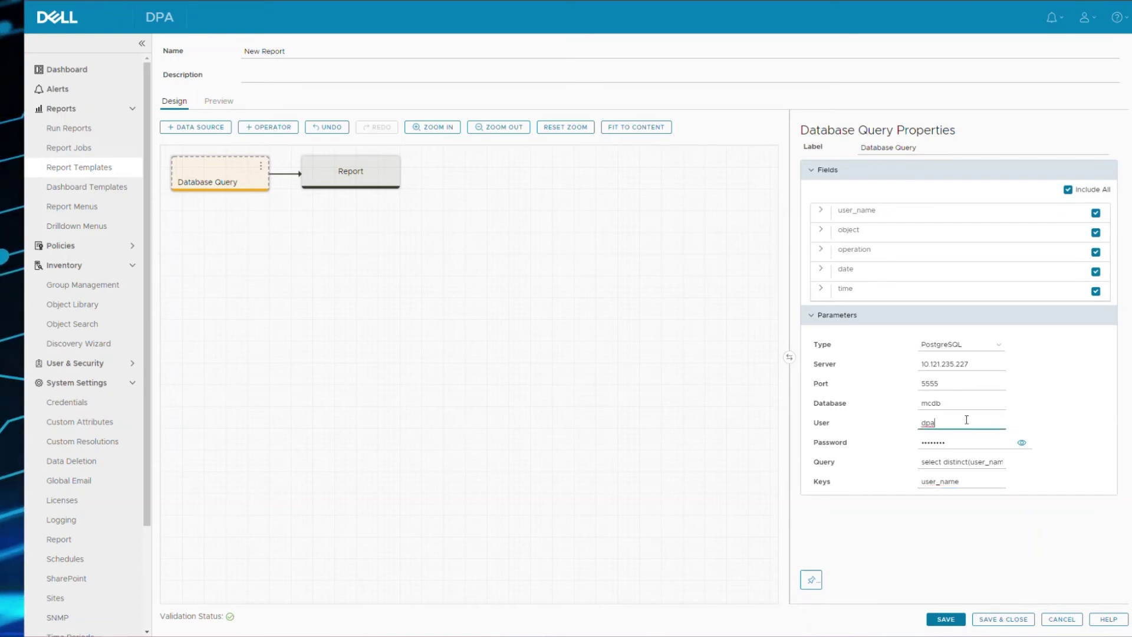
left_click(957, 370)
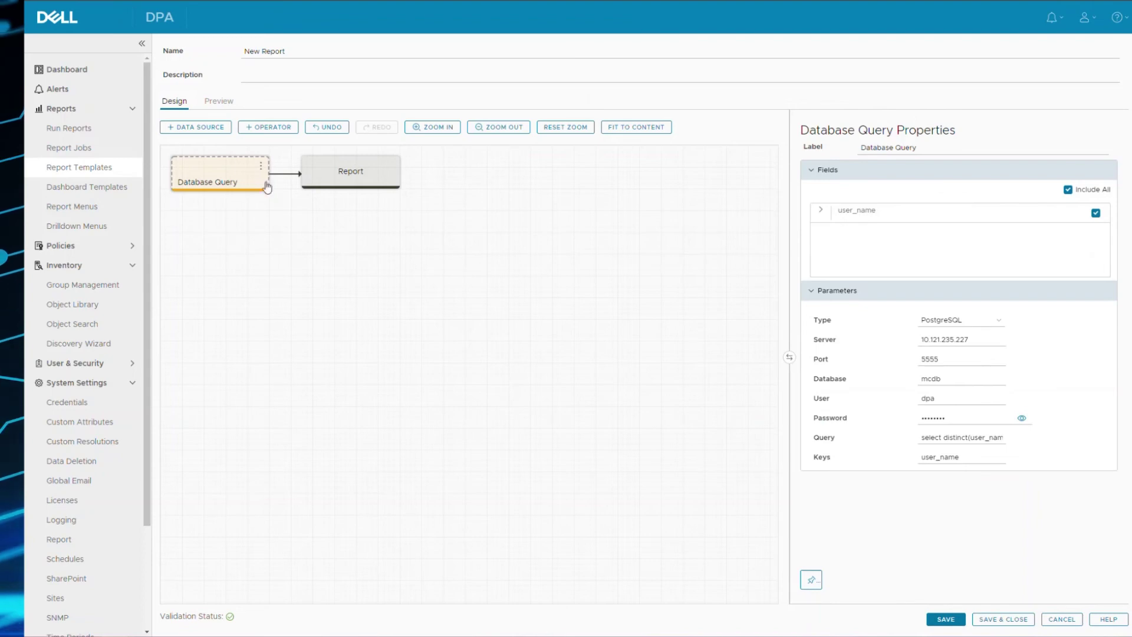
Preview three distinct user names, including root and MCUser, then reopen the Design tab
left_click(224, 107)
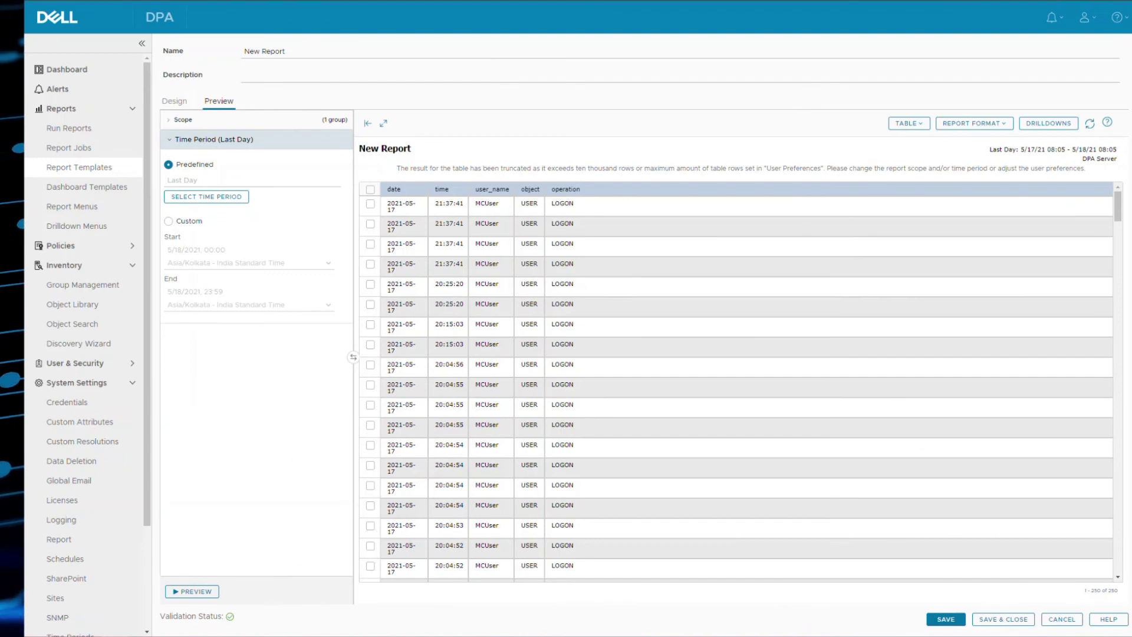
left_click(201, 591)
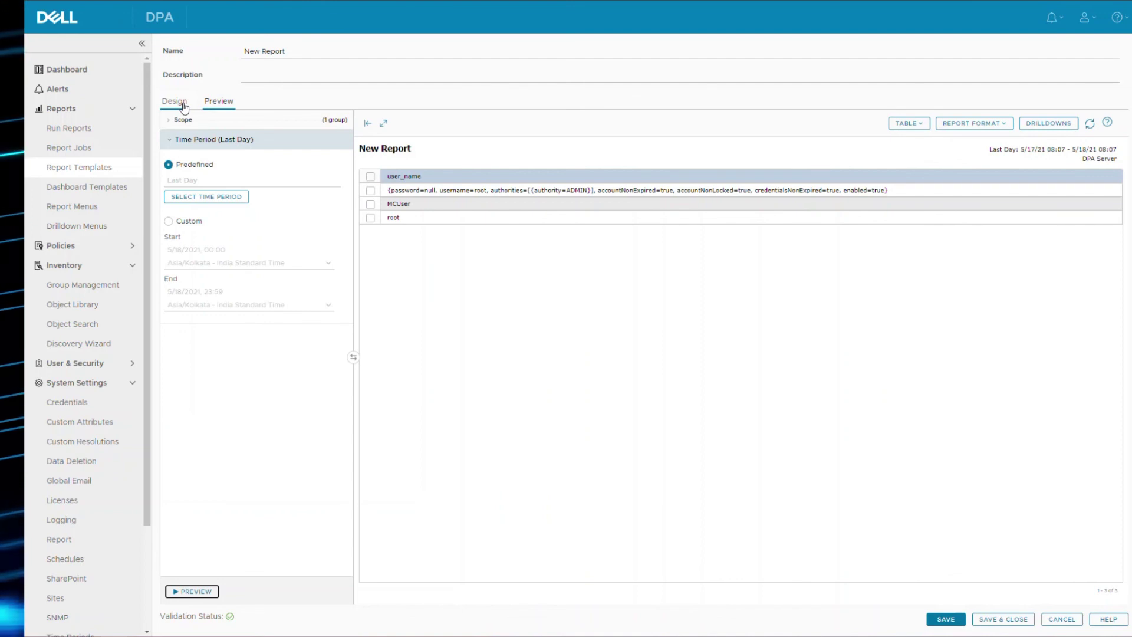
left_click(174, 101)
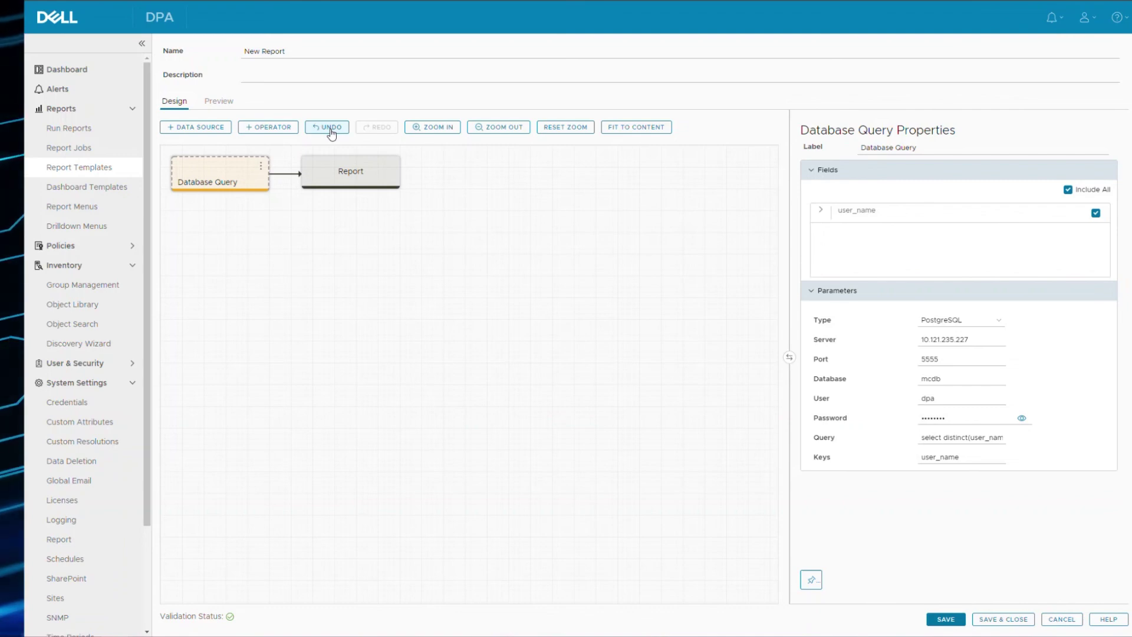
left_click(304, 52)
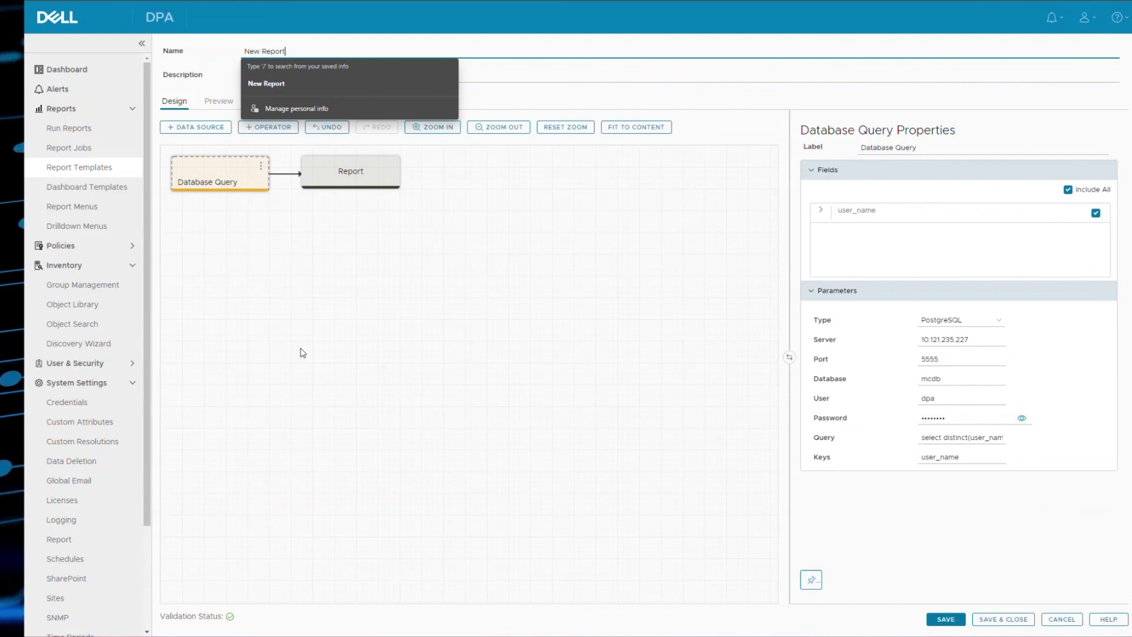
left_click(335, 355)
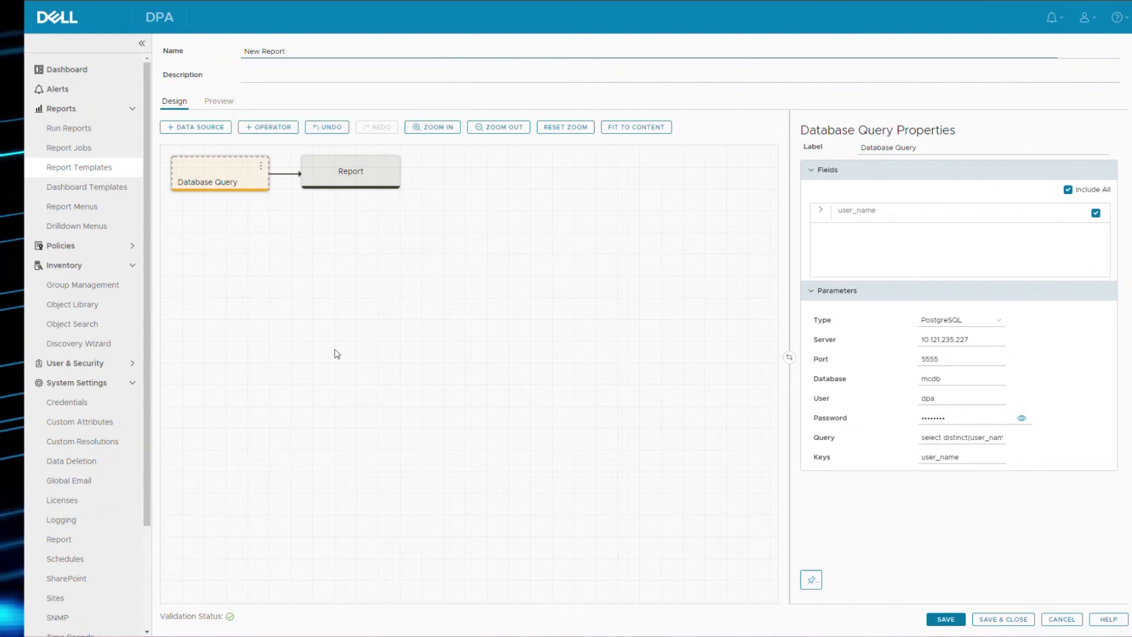